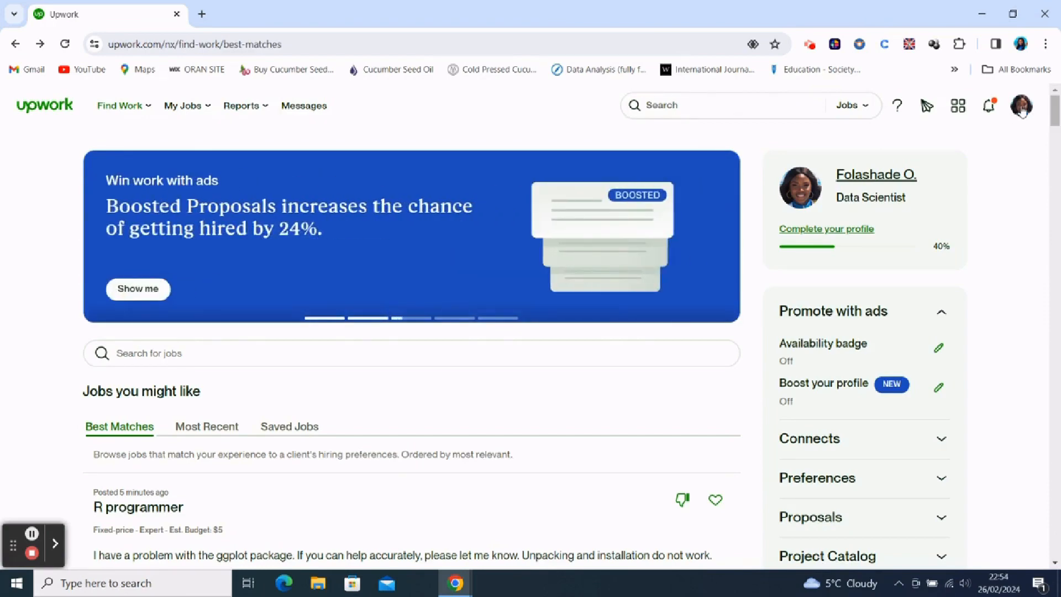
# - Open the freelancer profile, dismiss the license tip and look over the profile sections
pyautogui.click(811, 192)
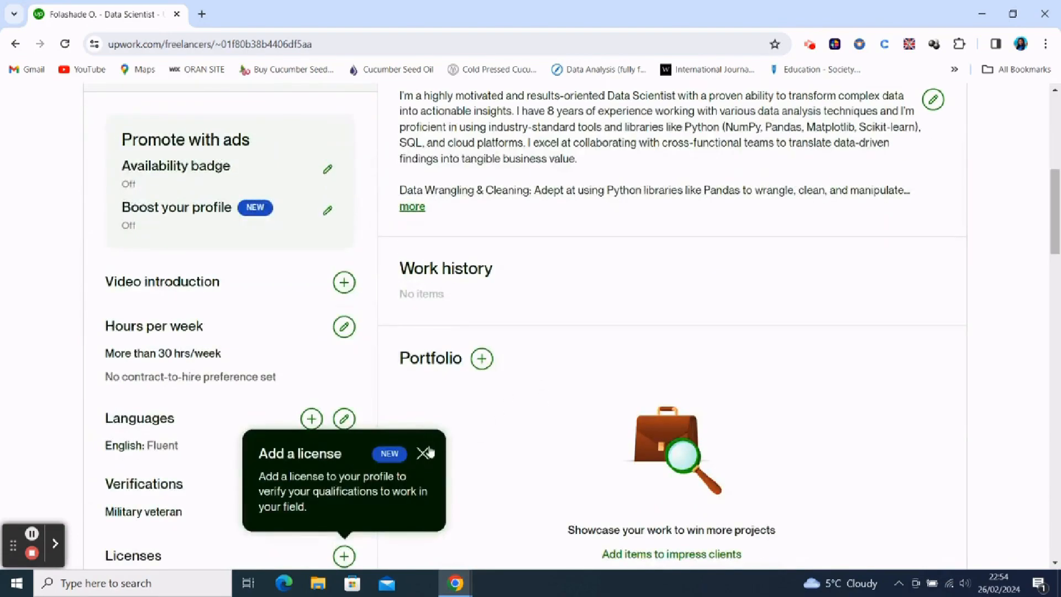
pyautogui.click(424, 453)
pyautogui.scroll(6, 517, 356)
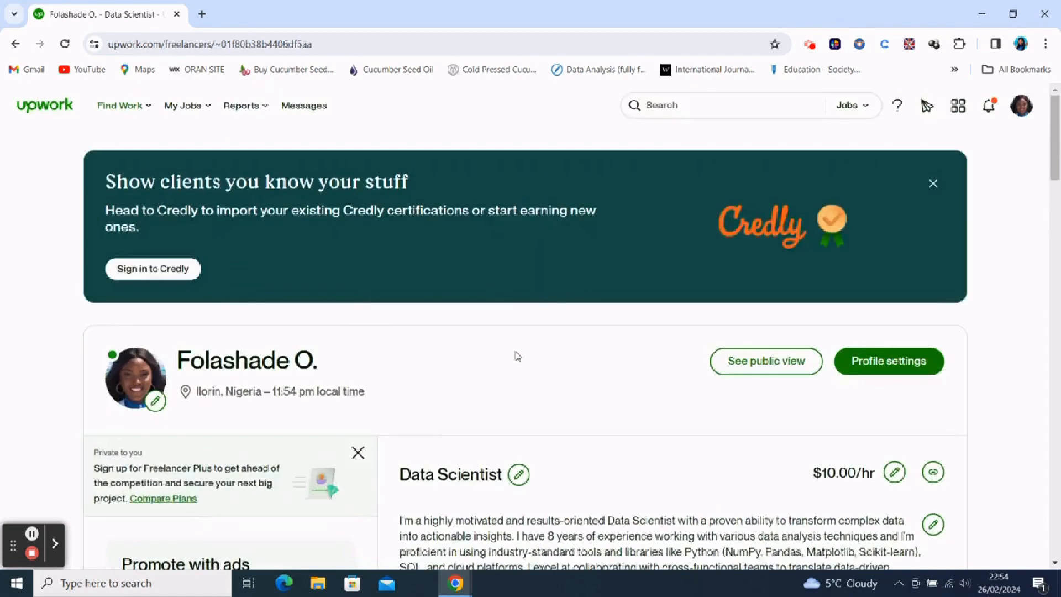
pyautogui.scroll(-11, 517, 356)
pyautogui.scroll(7, 523, 321)
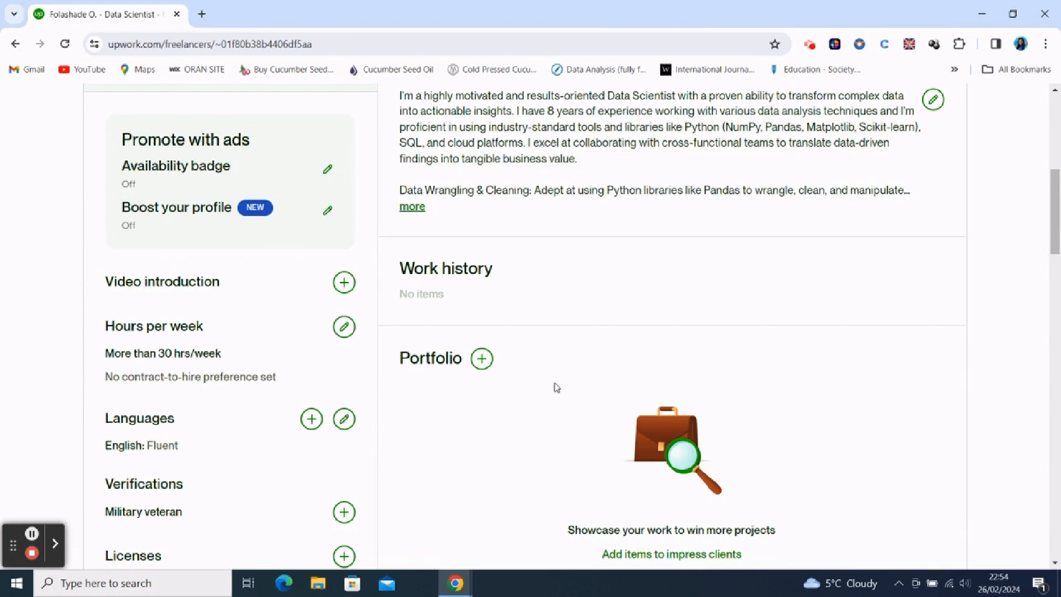
# - Start a new portfolio project on the profile and title it "Project 1"
pyautogui.click(483, 360)
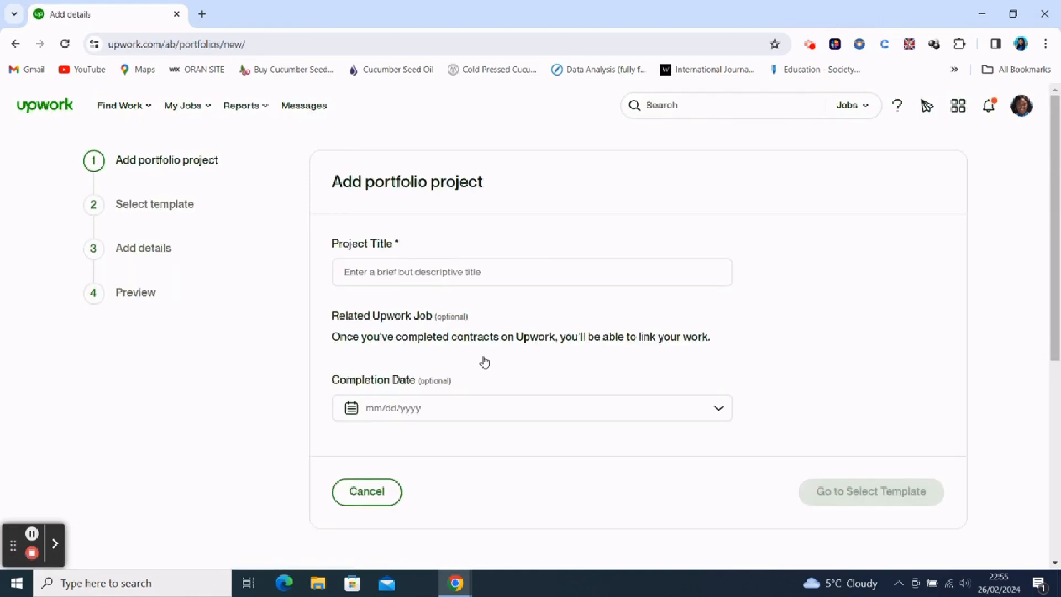
pyautogui.click(390, 272)
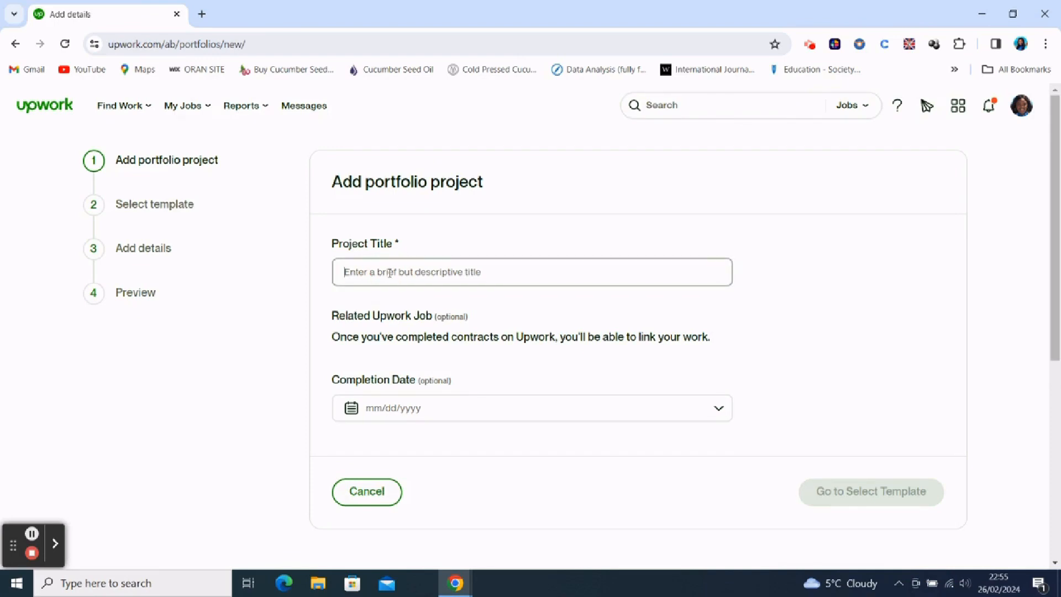
pyautogui.write('Pro')
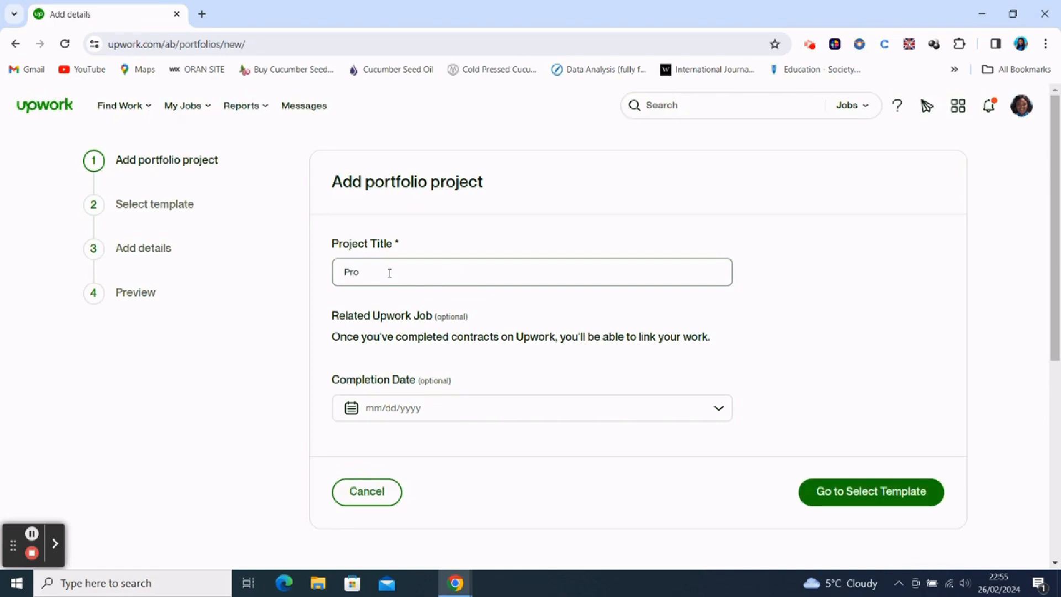
pyautogui.write('ject 1')
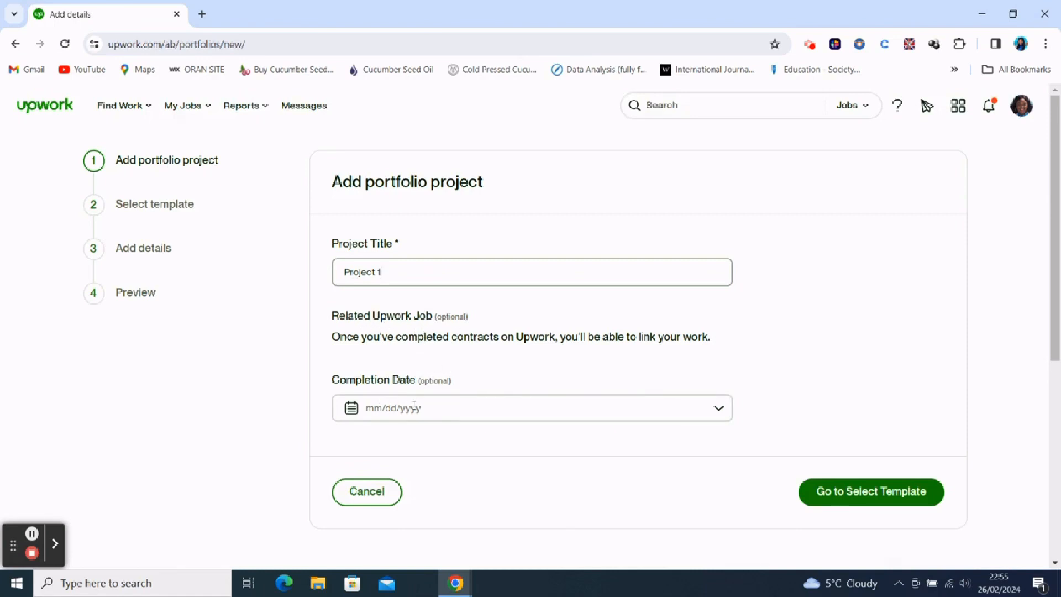
# - Choose the Gallery template for the portfolio project and continue to its details
pyautogui.click(872, 494)
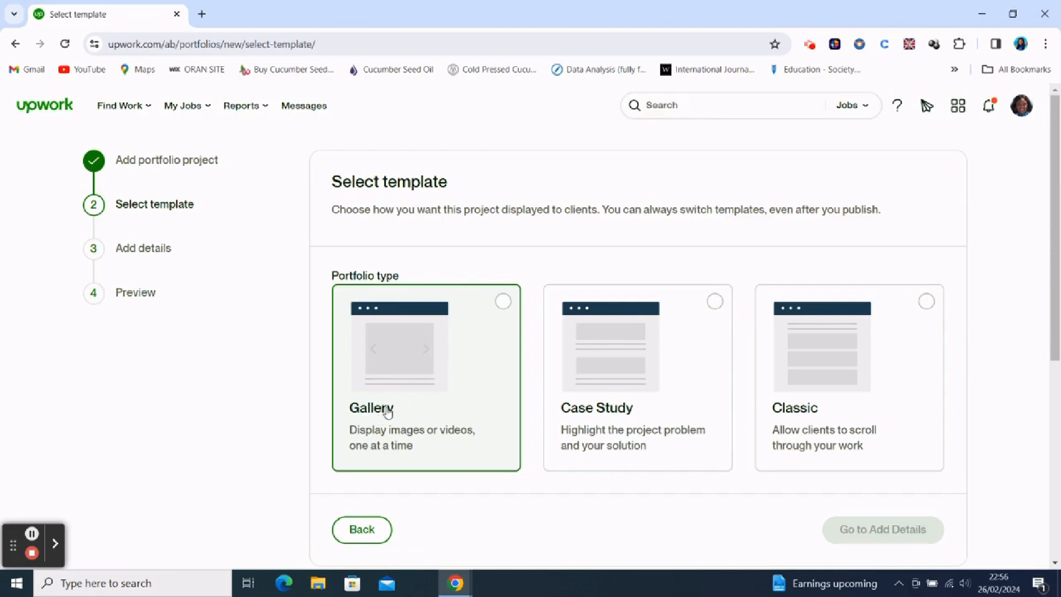
pyautogui.click(425, 369)
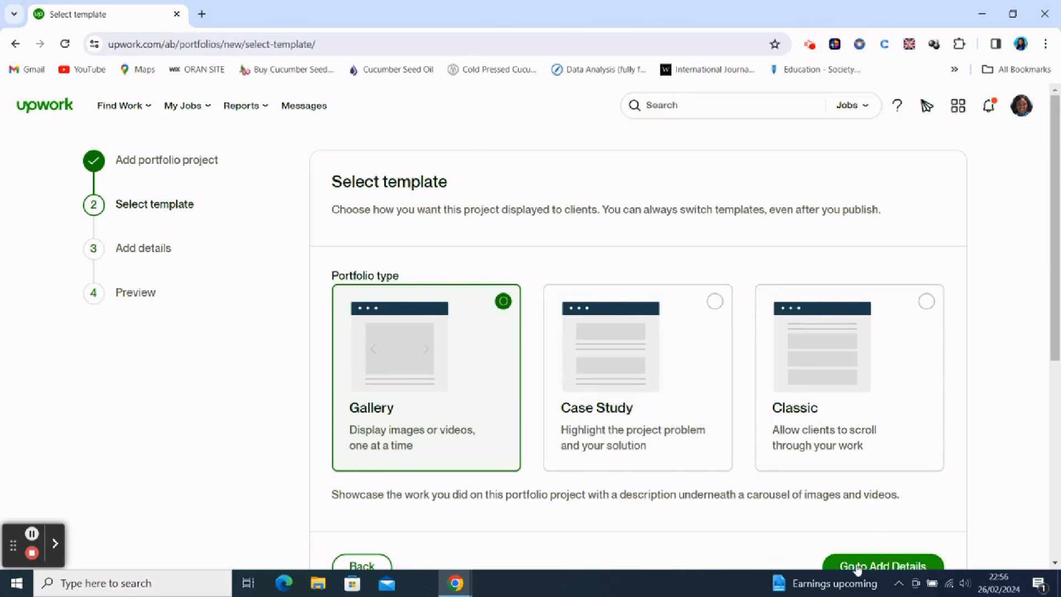
pyautogui.click(881, 568)
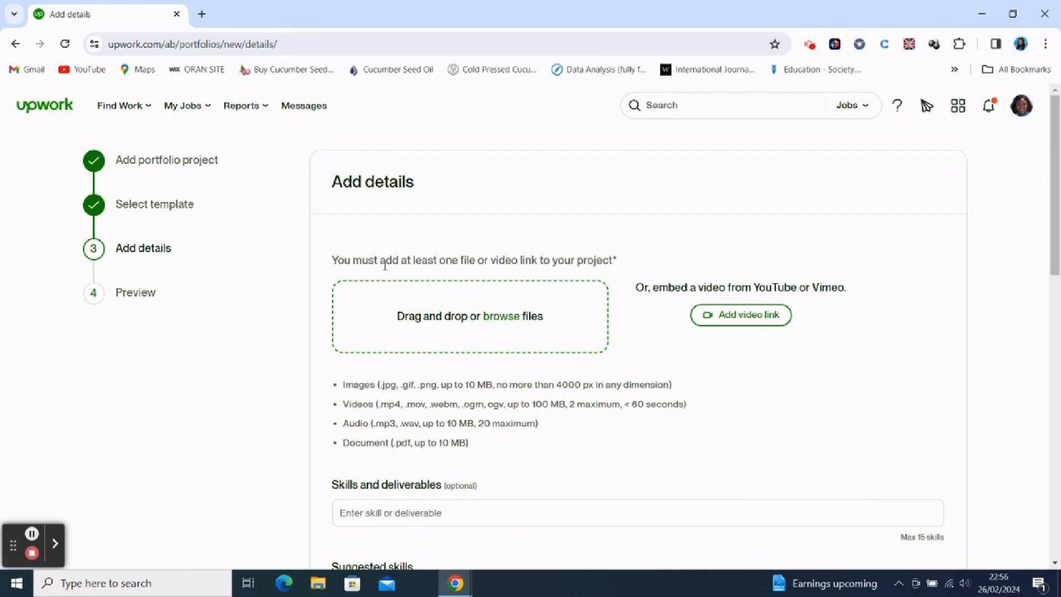
pyautogui.click(498, 320)
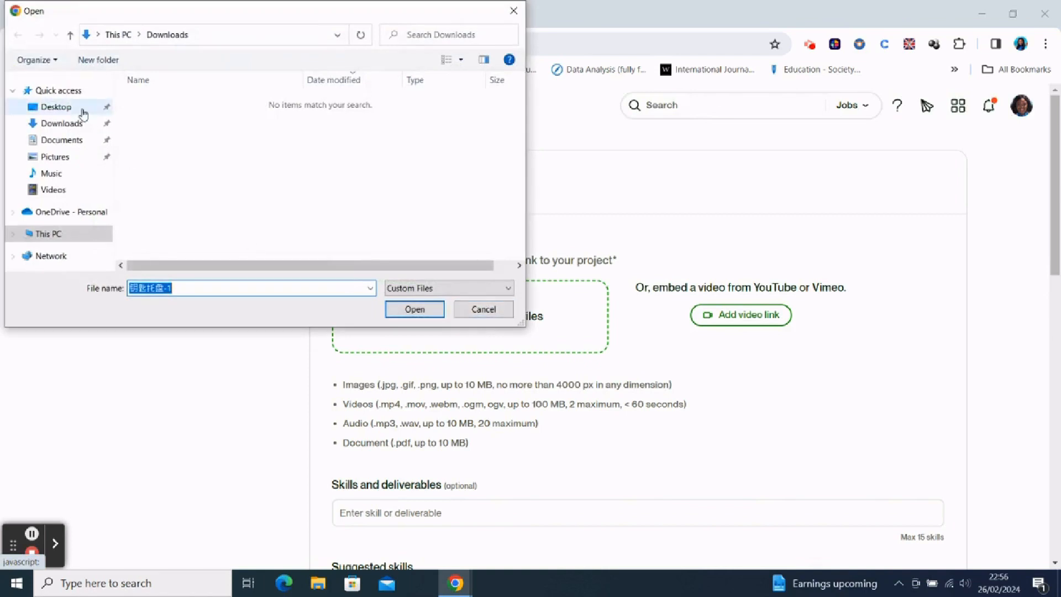
pyautogui.click(52, 158)
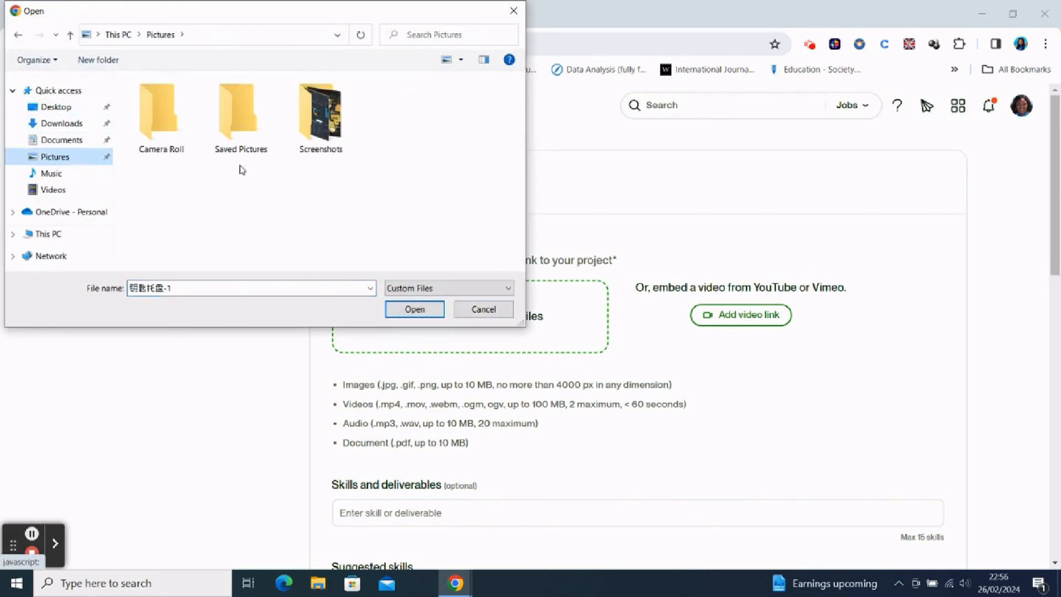
pyautogui.doubleClick(312, 133)
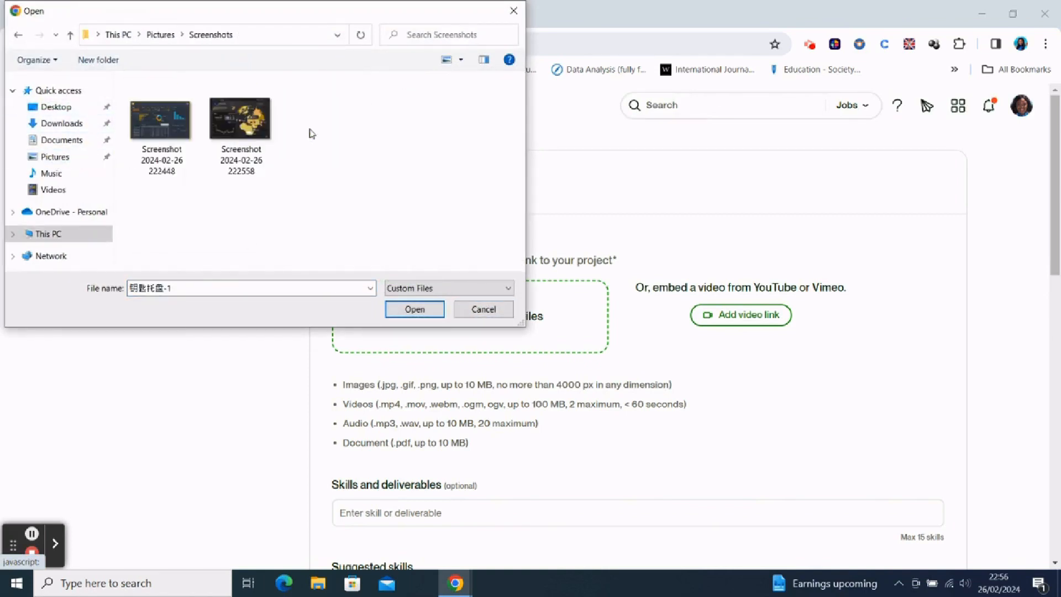
pyautogui.click(166, 136)
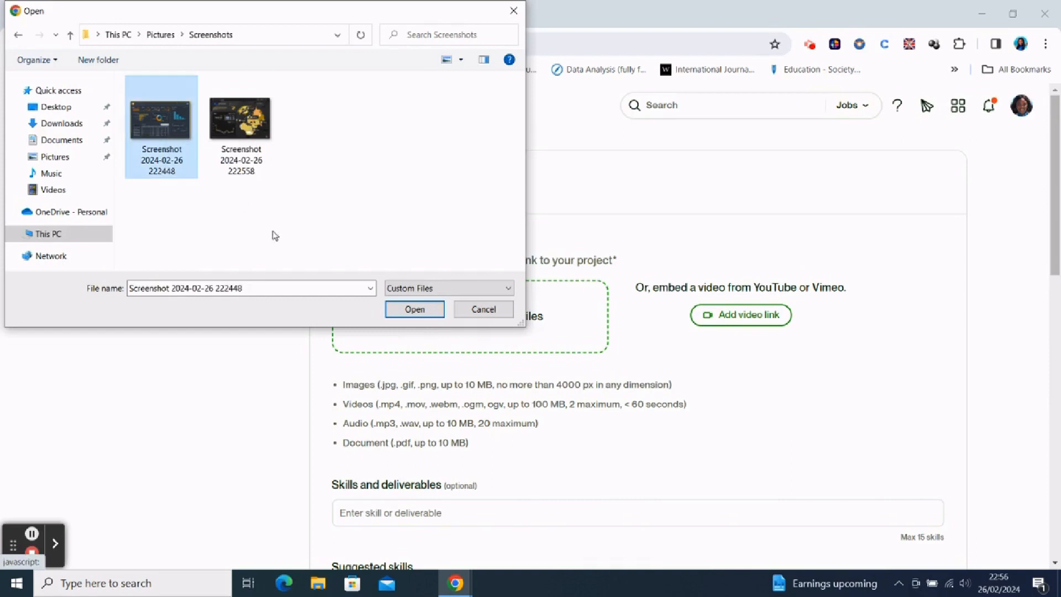
pyautogui.click(414, 309)
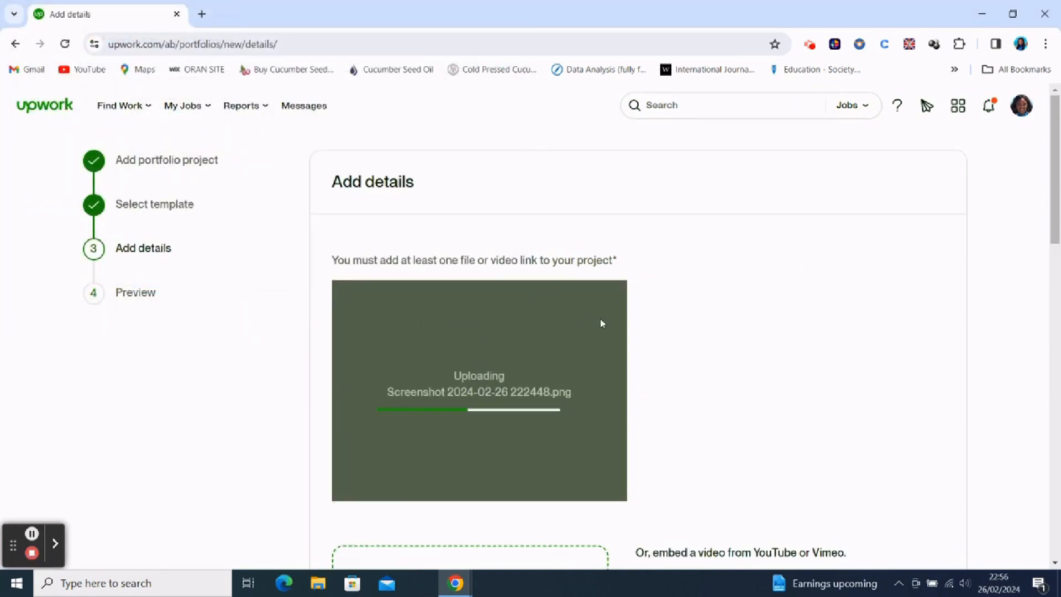
# - Caption the uploaded dashboard image "Project 1"
pyautogui.scroll(-7, 667, 360)
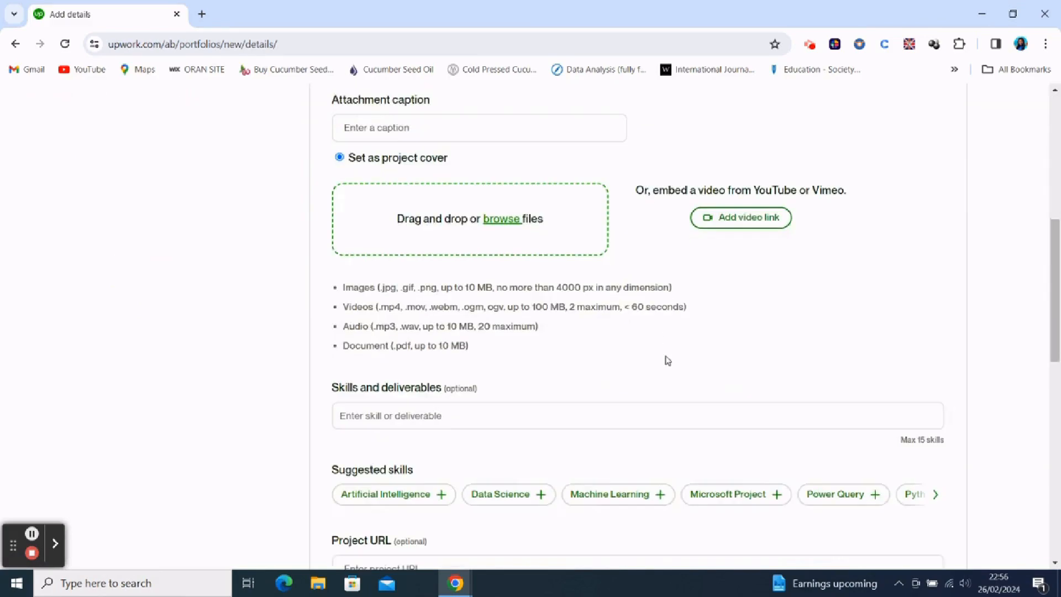
pyautogui.scroll(7, 636, 342)
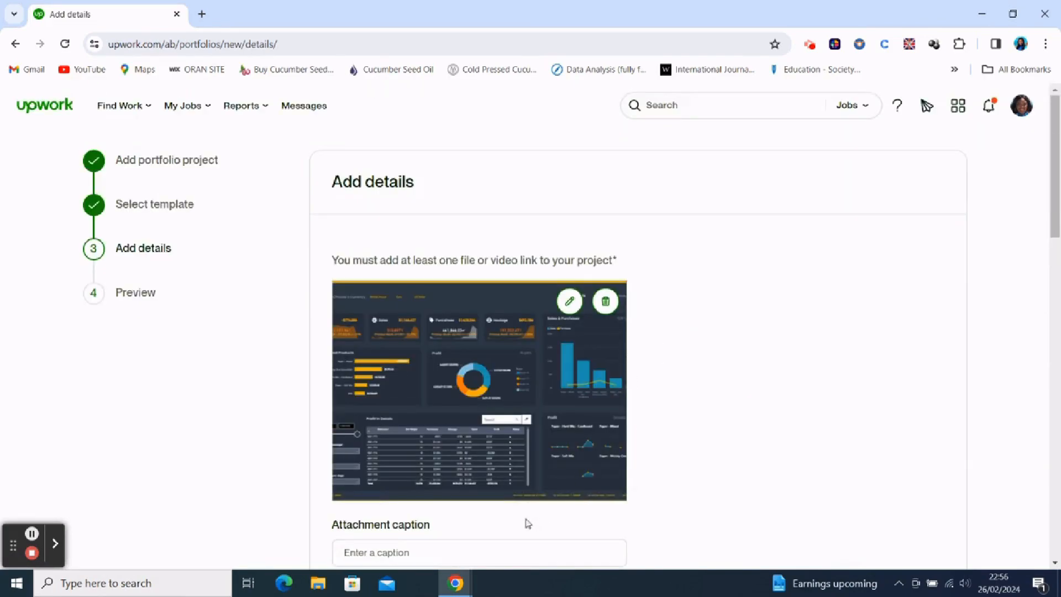
pyautogui.click(453, 547)
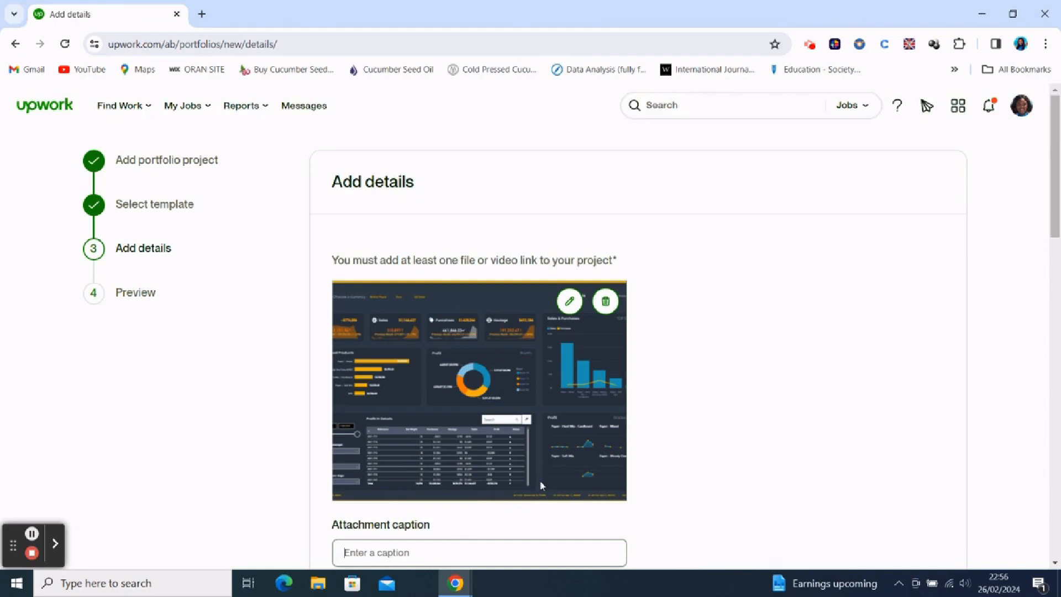
pyautogui.write('Project 1')
pyautogui.scroll(-6, 597, 490)
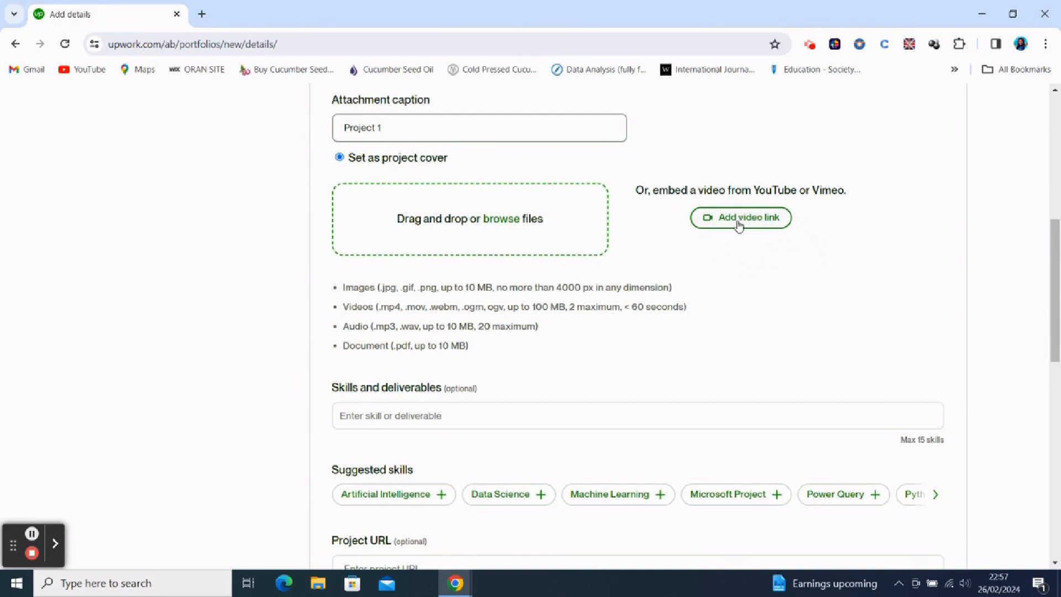
pyautogui.click(445, 122)
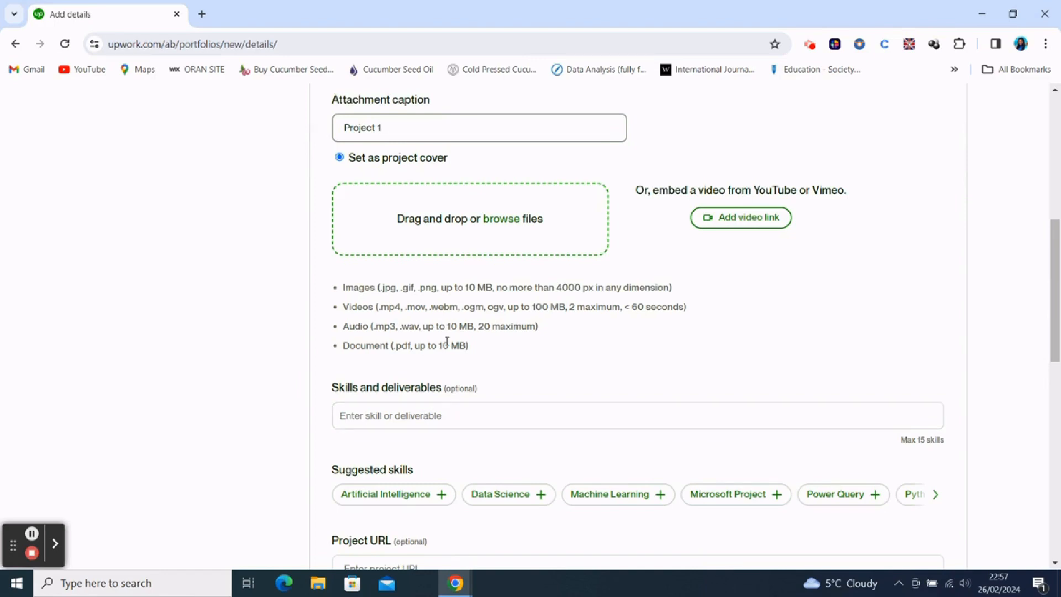
# - Add Microsoft Power BI to the project's skills and deliverables
pyautogui.click(447, 412)
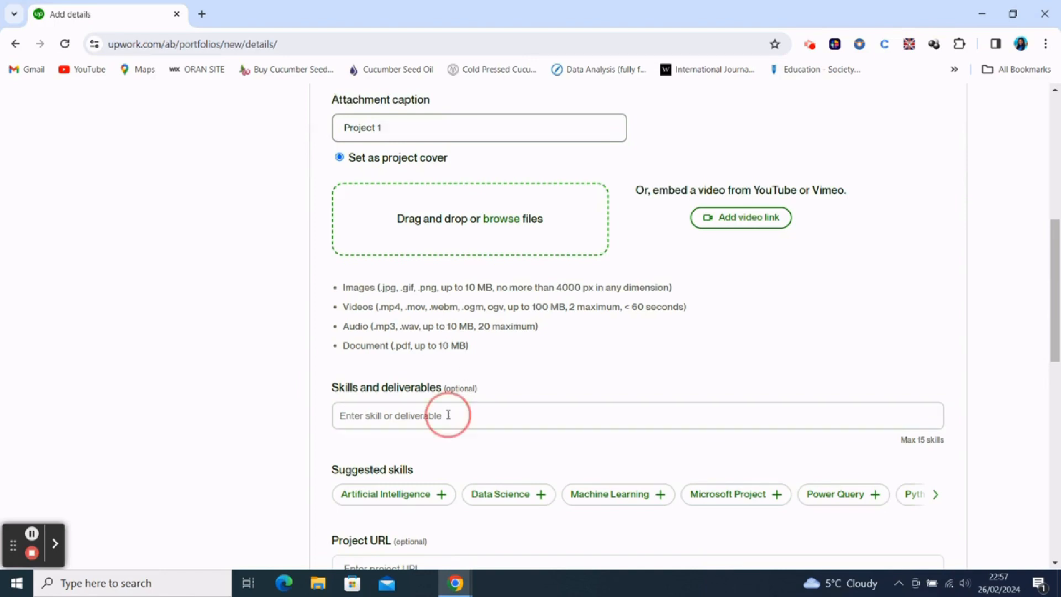
pyautogui.write('Power B')
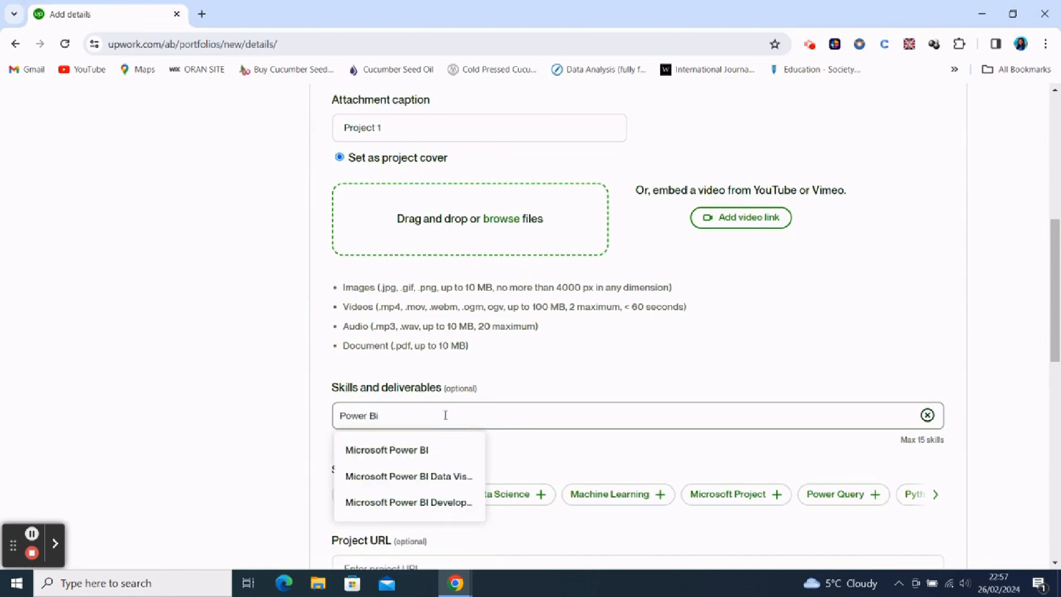
pyautogui.write('i')
pyautogui.click(423, 450)
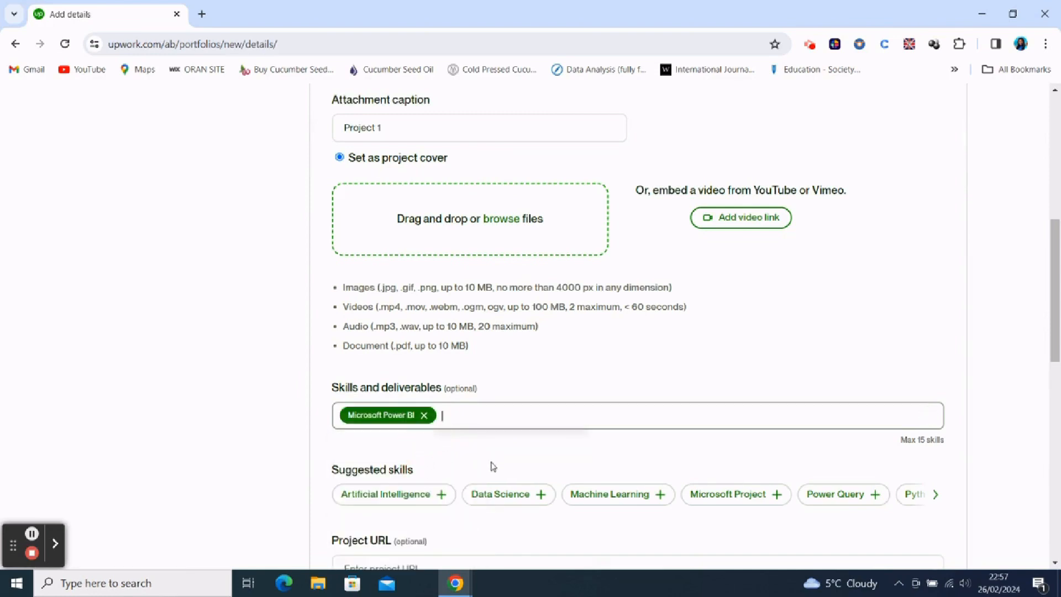
# - Enter "Project 1 example" as the project description
pyautogui.scroll(-1, 475, 507)
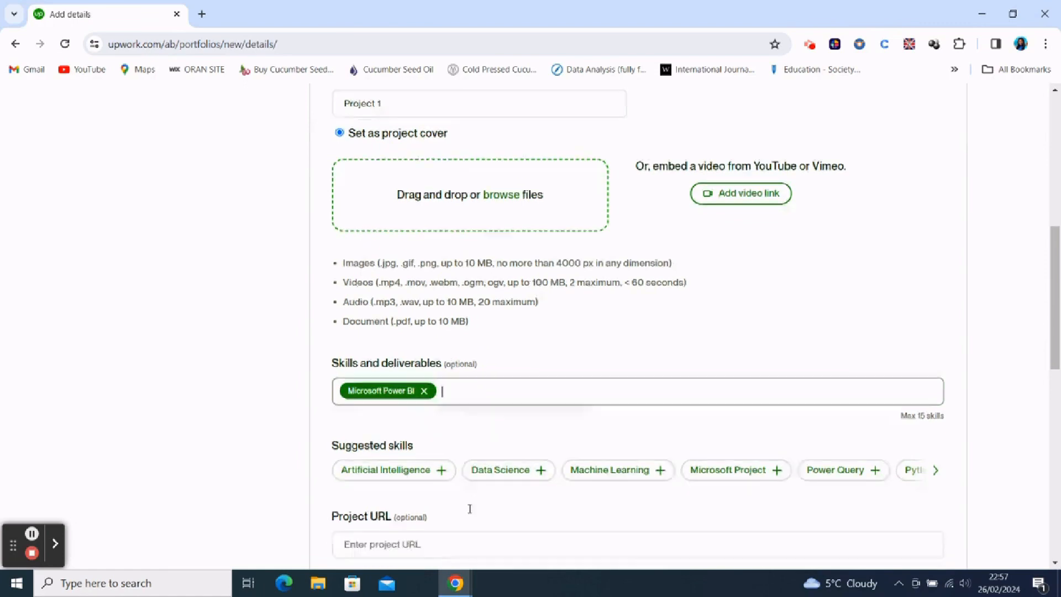
pyautogui.scroll(-6, 470, 508)
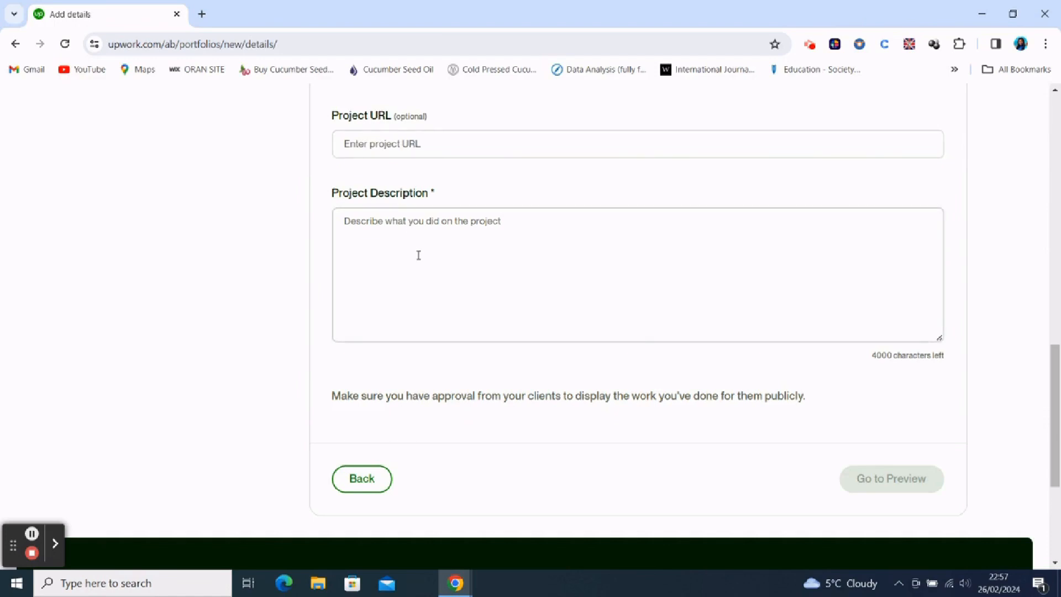
pyautogui.click(437, 231)
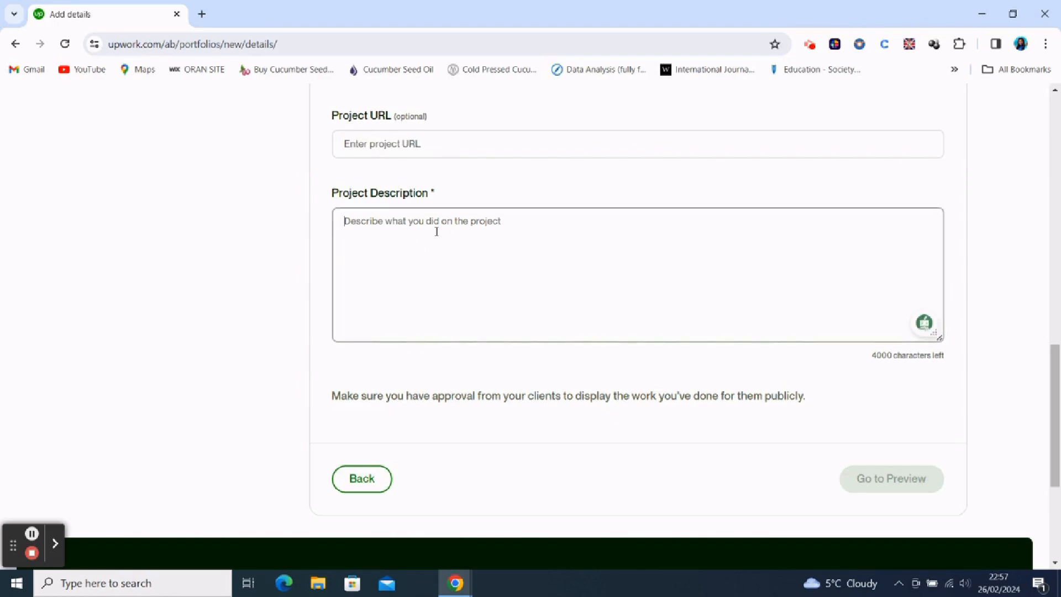
pyautogui.write('A ')
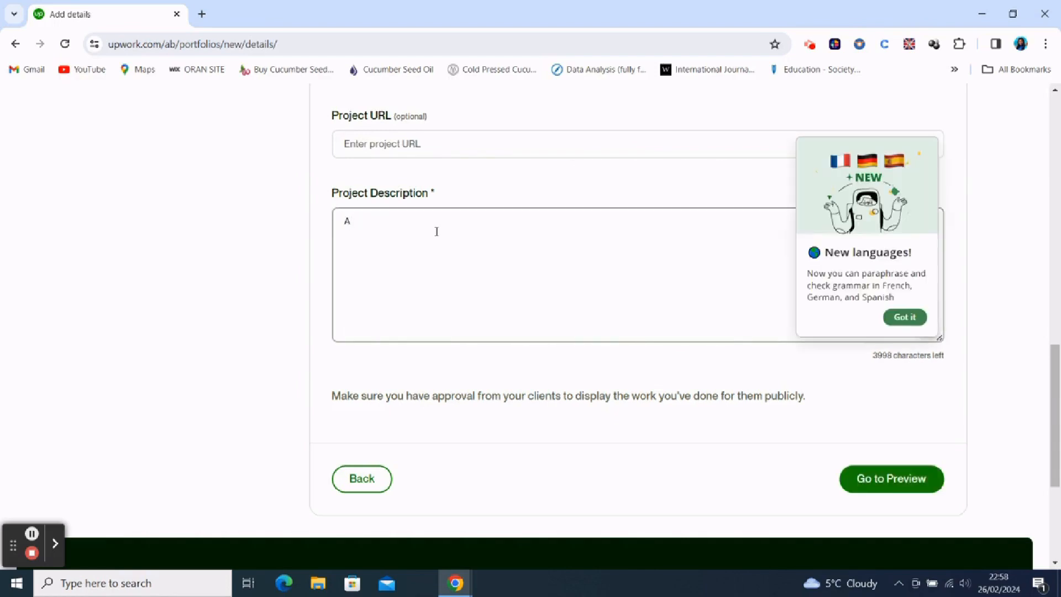
pyautogui.write('d')
pyautogui.press('BackSpace')
pyautogui.press('BackSpace')
pyautogui.press('BackSpace')
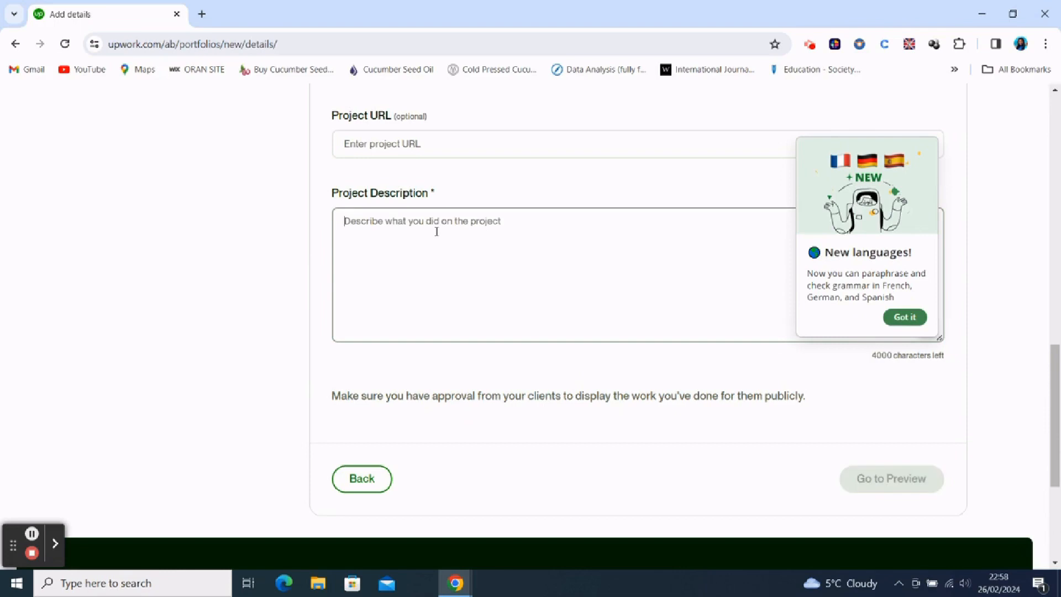
pyautogui.write('Project')
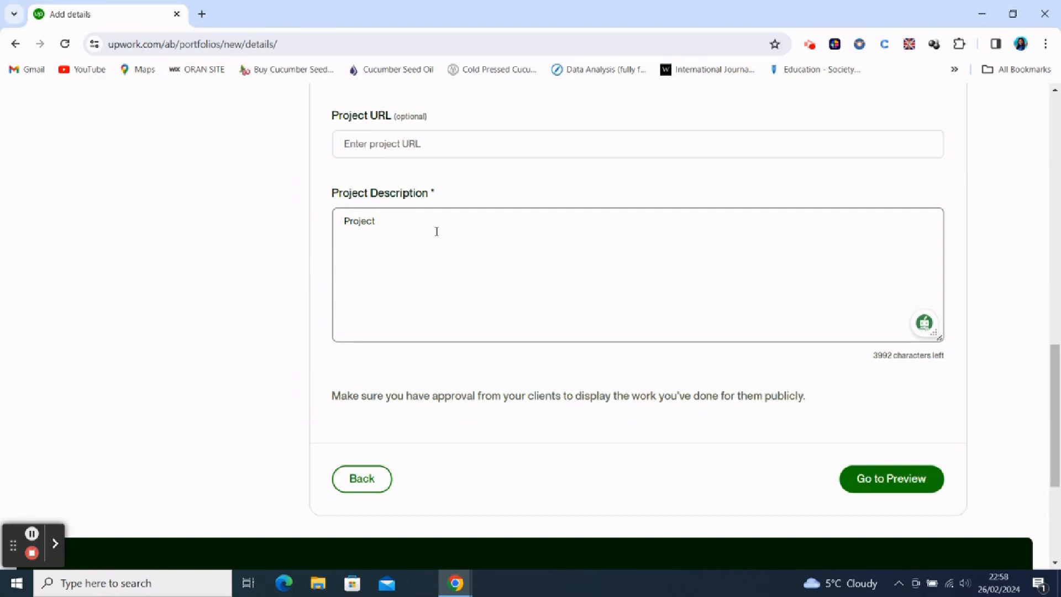
pyautogui.write('1 example')
# - Preview the completed portfolio project and publish it to the profile
pyautogui.click(889, 485)
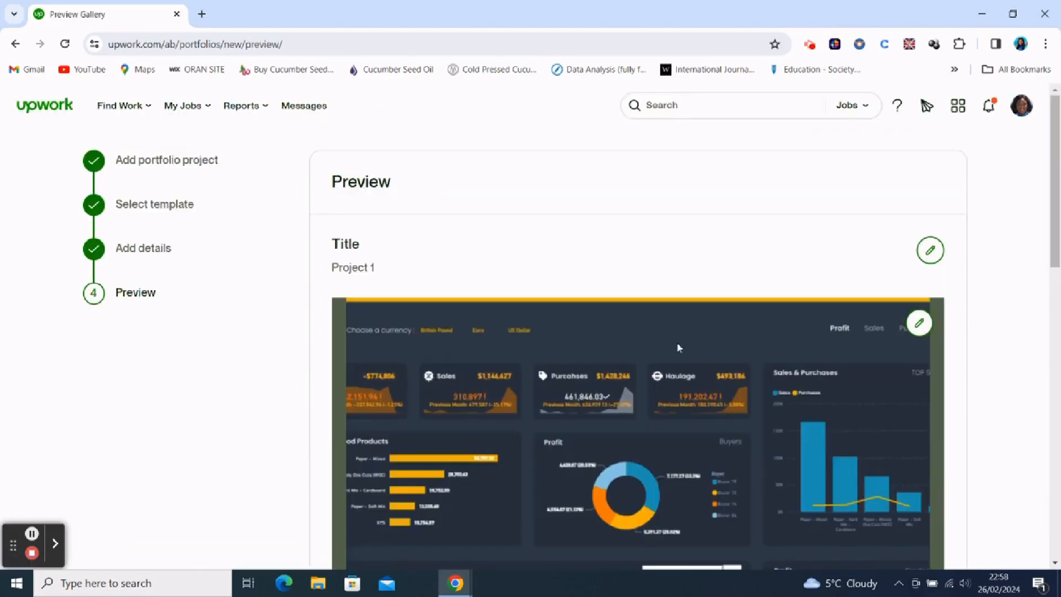
pyautogui.scroll(-5, 553, 325)
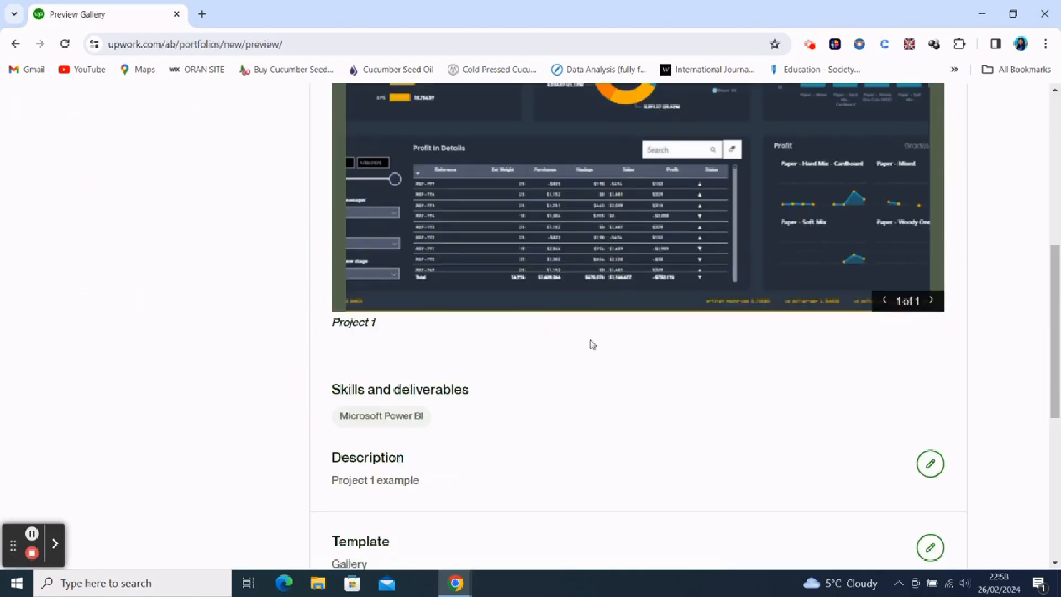
pyautogui.scroll(-6, 591, 343)
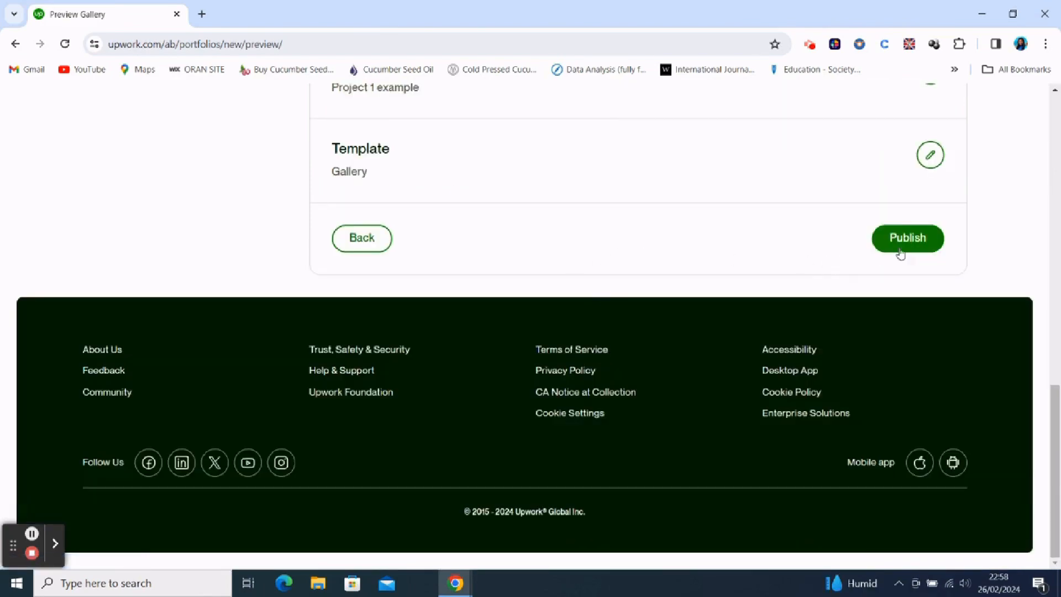
pyautogui.click(912, 243)
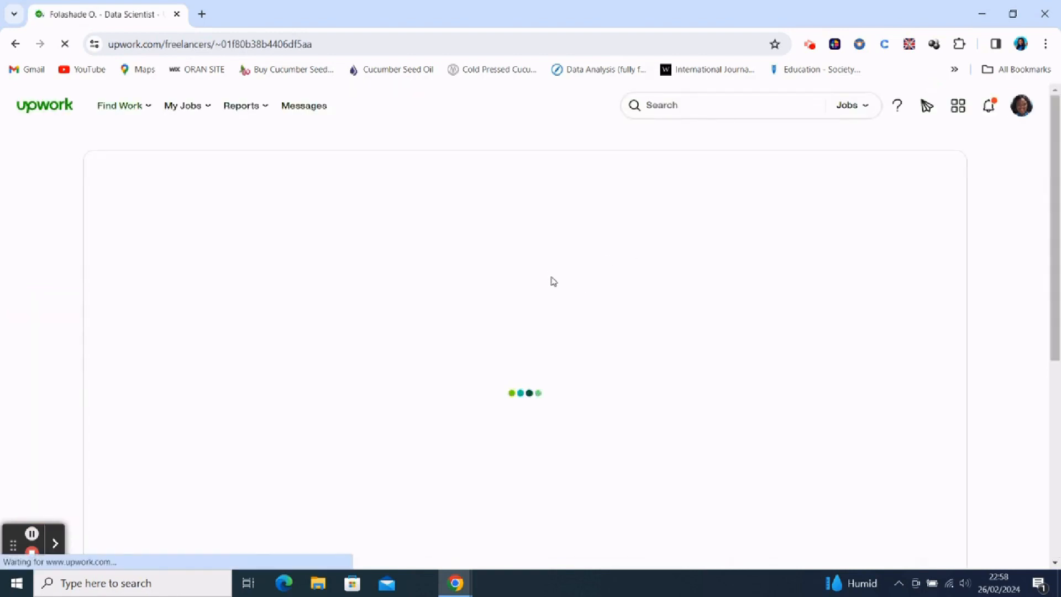
# - Start a new portfolio project on the profile and title it "Project 2"
pyautogui.scroll(-6, 553, 282)
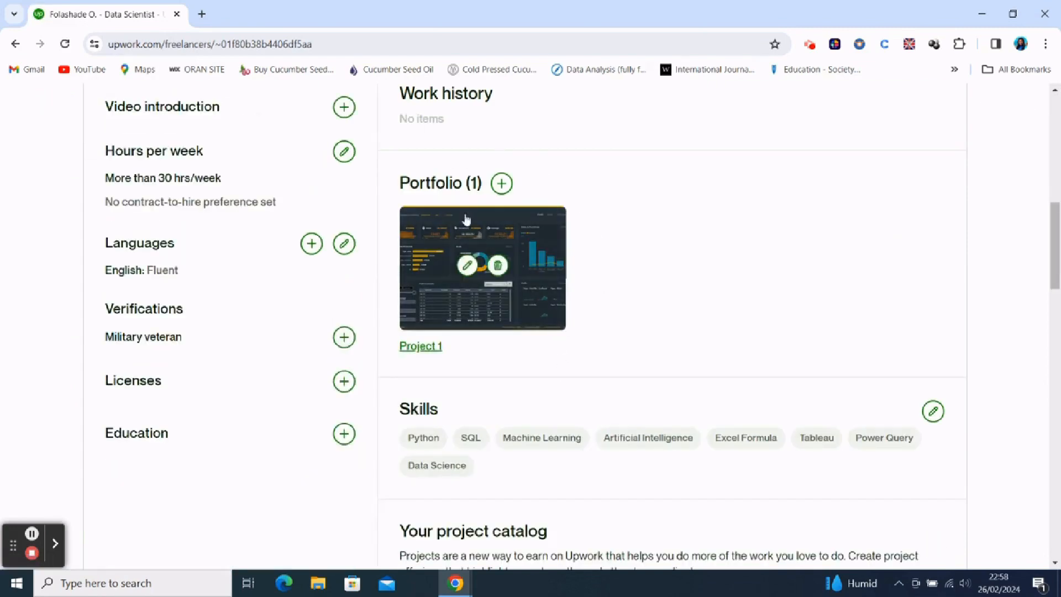
pyautogui.click(502, 185)
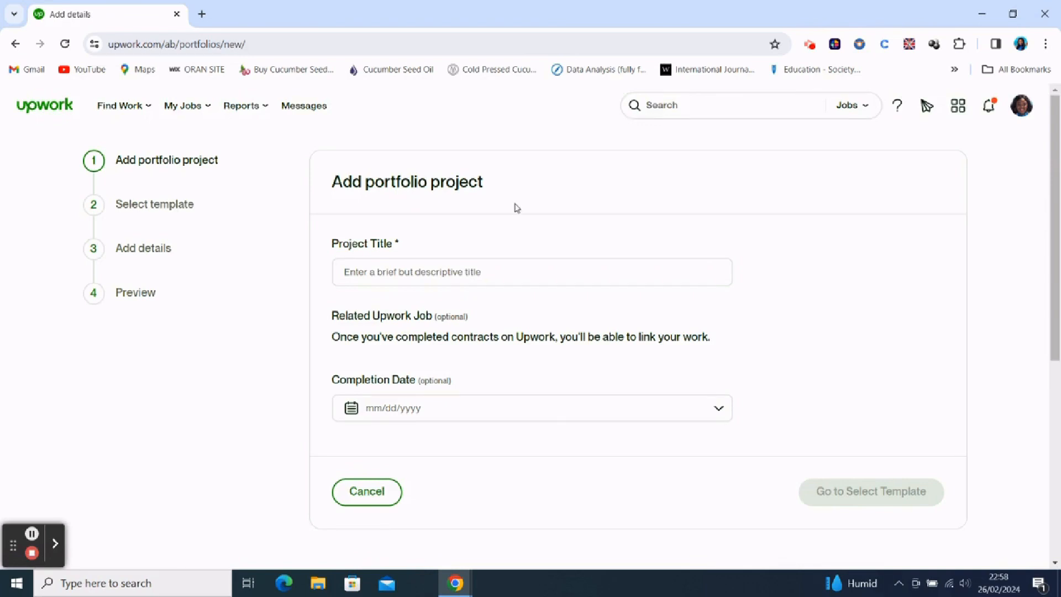
pyautogui.click(480, 272)
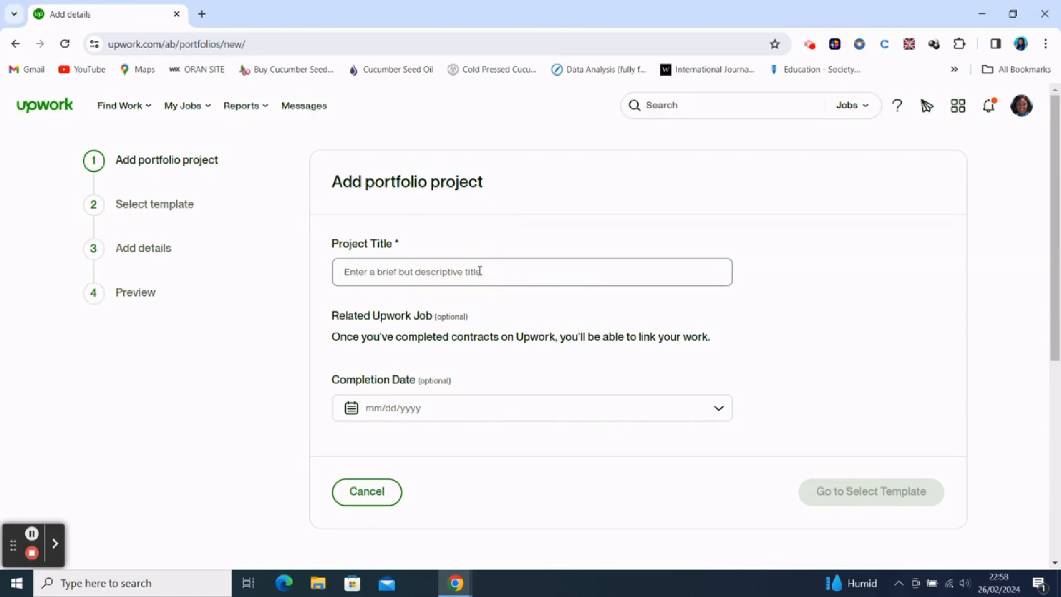
pyautogui.write('Projec')
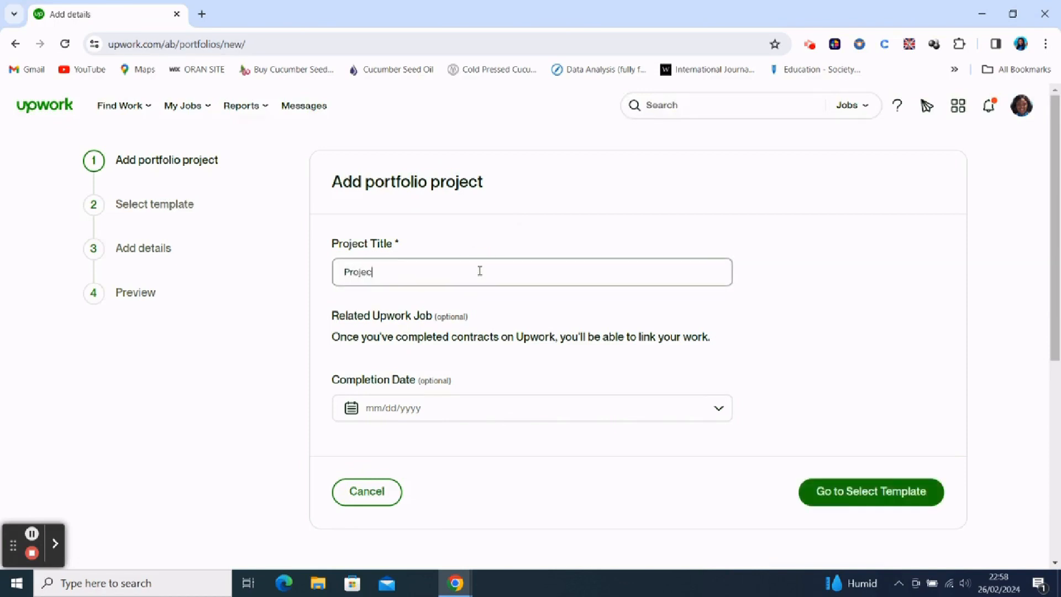
pyautogui.write('t 2')
pyautogui.click(857, 489)
# - Choose the Gallery template for Project 2 and upload the COVID-19 world map dashboard image
pyautogui.click(439, 336)
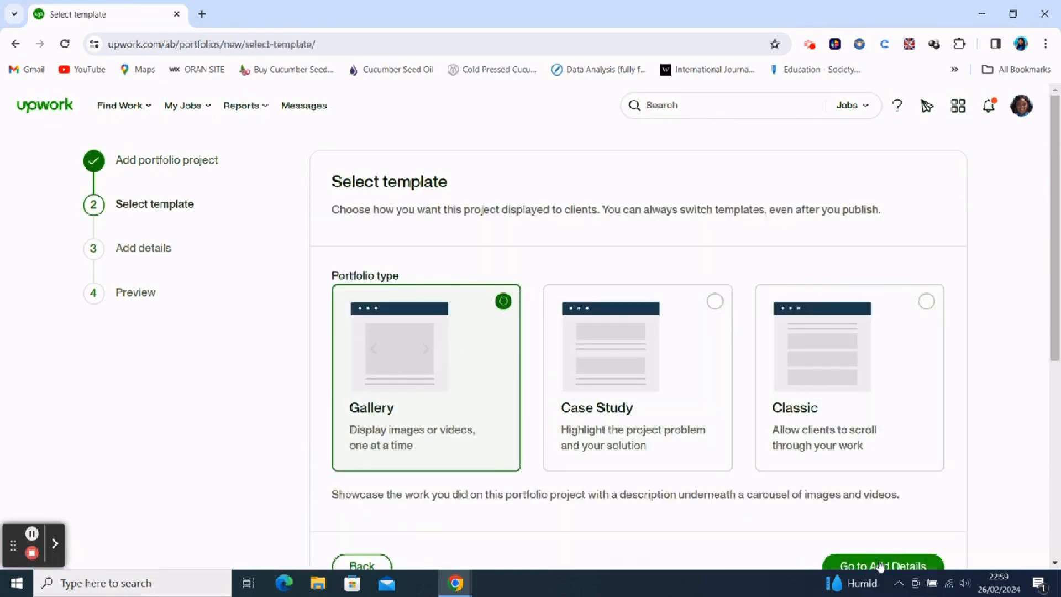
pyautogui.click(879, 567)
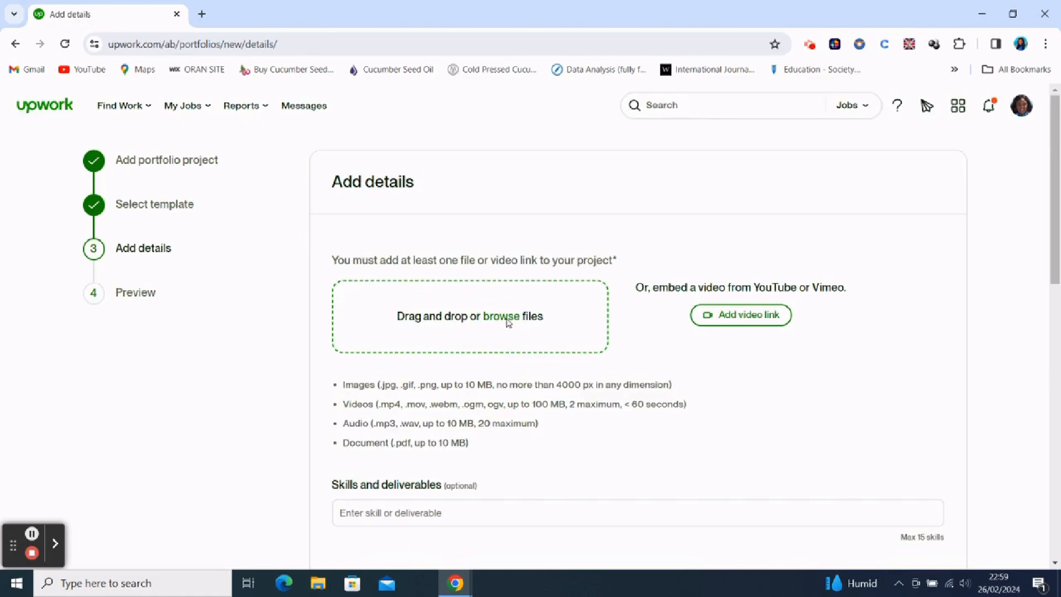
pyautogui.click(508, 321)
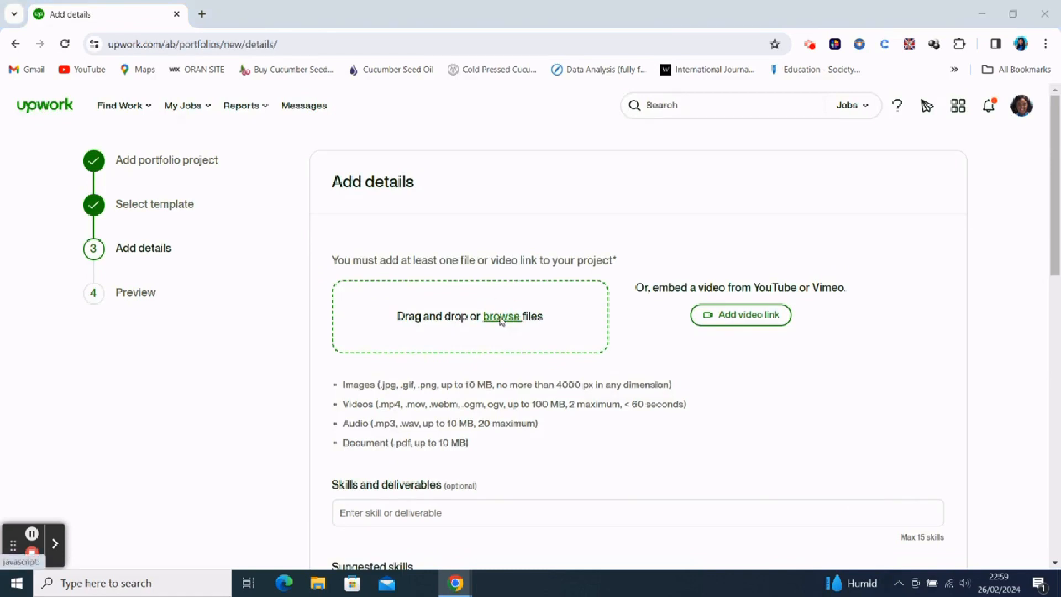
pyautogui.doubleClick(239, 124)
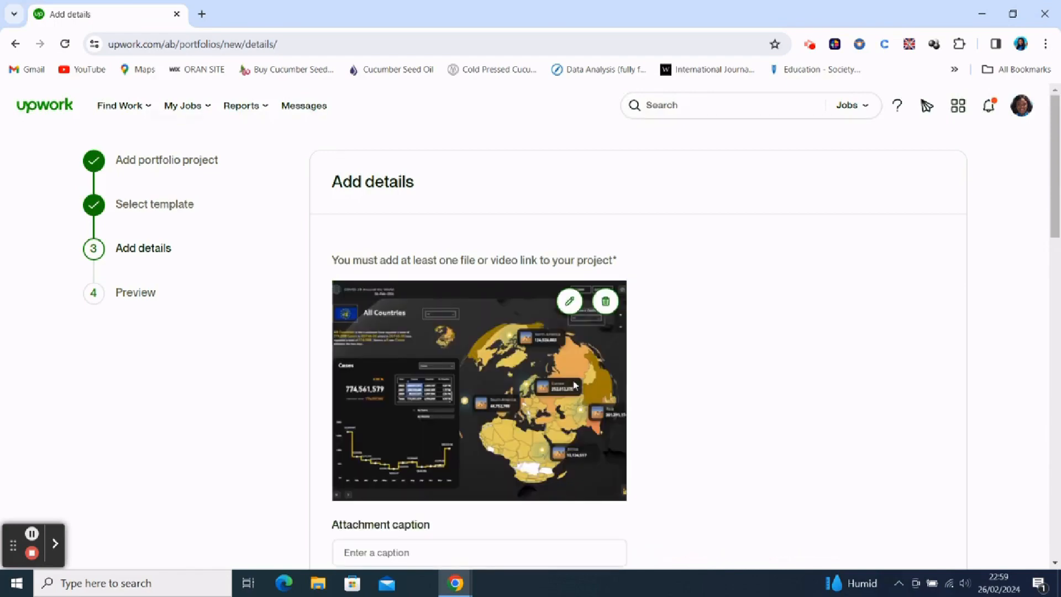
# - Add Microsoft Power BI and Microsoft Excel to Project 2's skills and deliverables
pyautogui.scroll(-7, 674, 379)
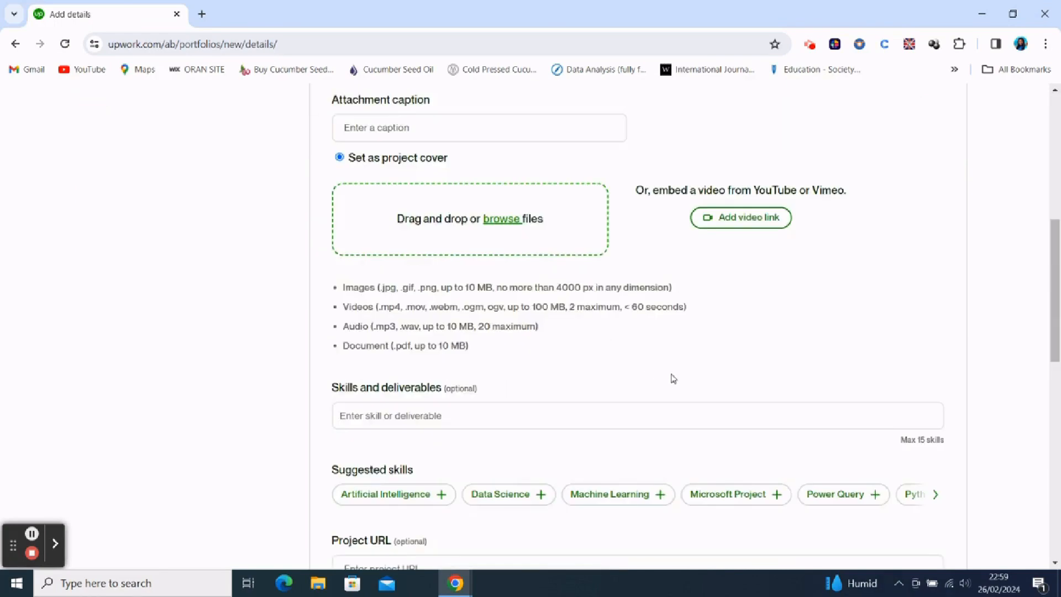
pyautogui.click(426, 412)
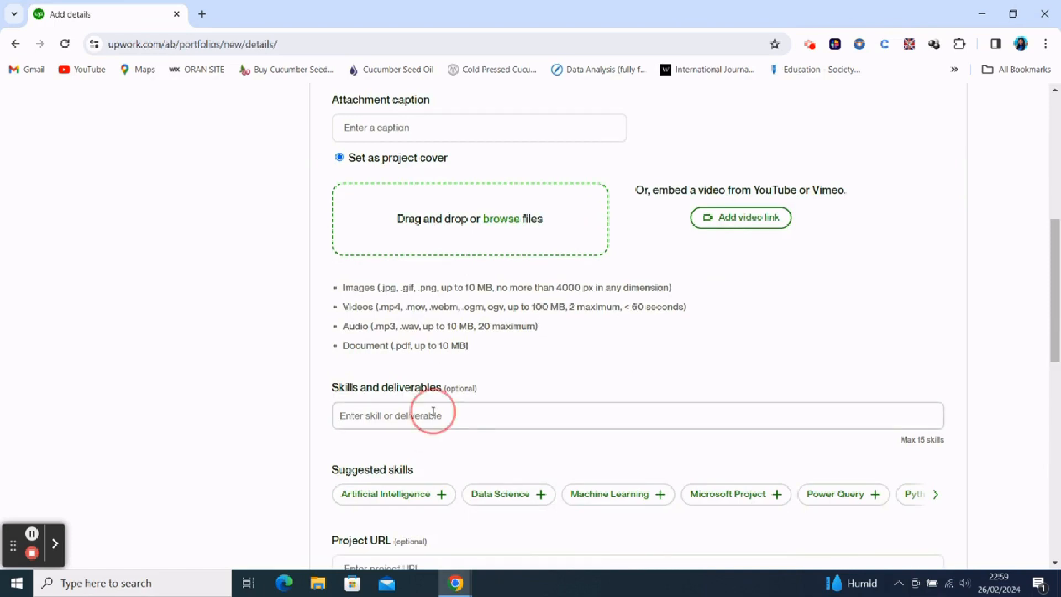
pyautogui.write('Power Bi')
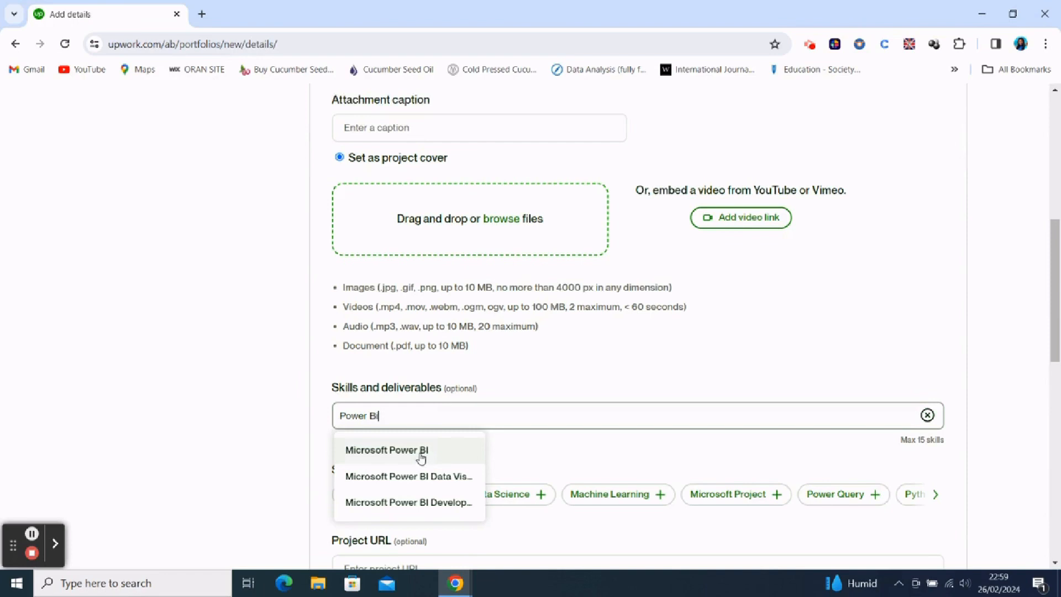
pyautogui.click(422, 458)
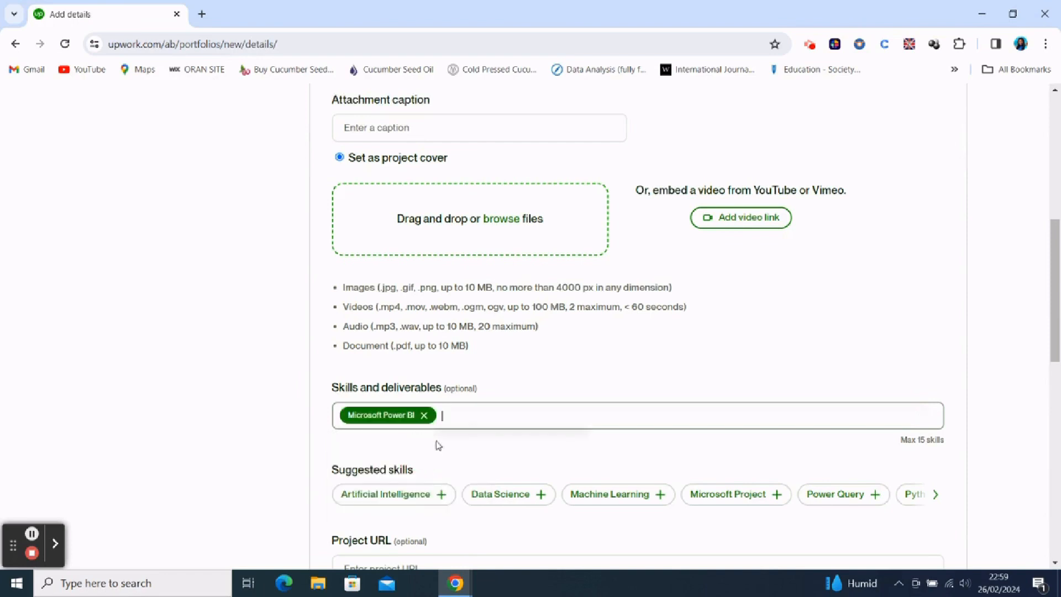
pyautogui.write('Excel')
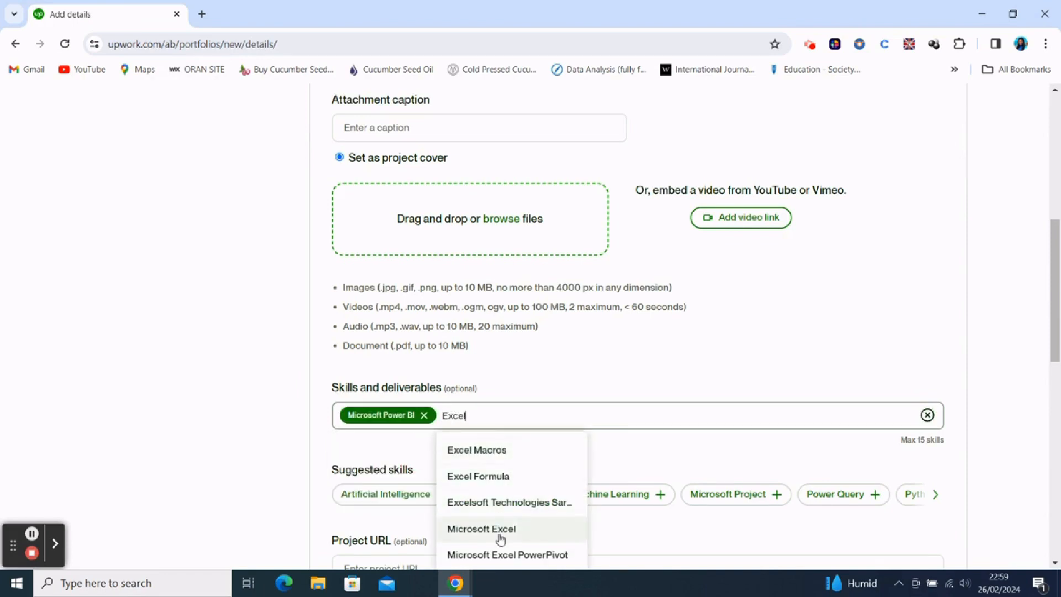
pyautogui.click(500, 531)
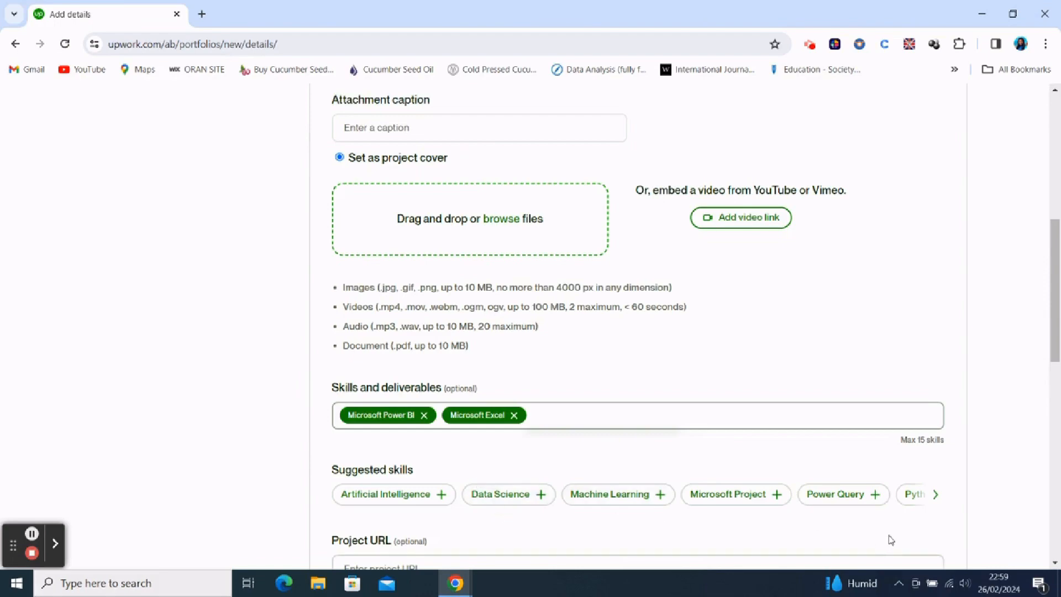
# - Enter "A covid 19 analysis dashboard" as the project description
pyautogui.scroll(-15, 889, 538)
pyautogui.scroll(10, 541, 199)
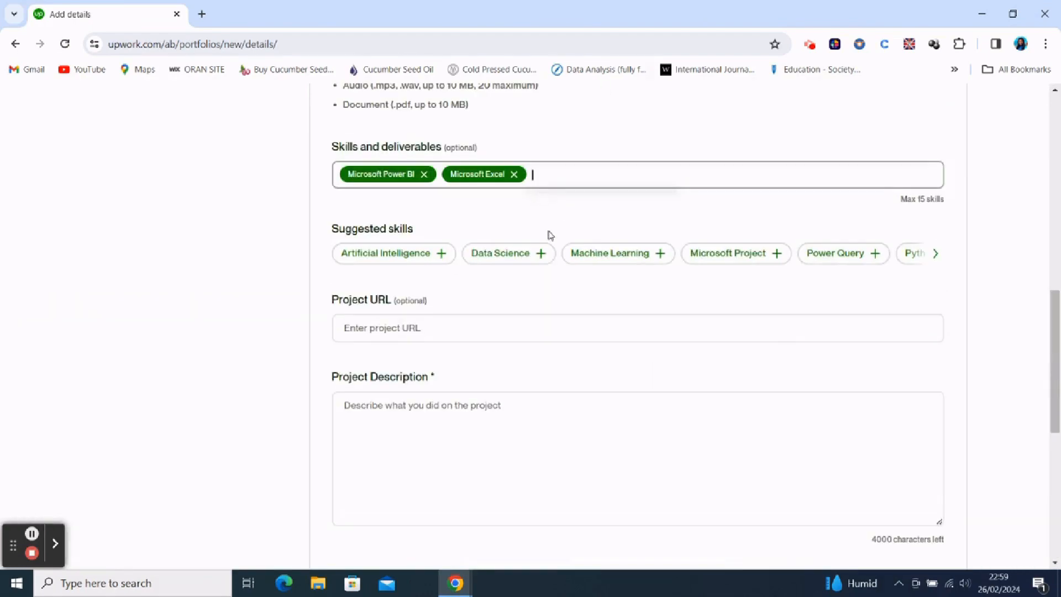
pyautogui.click(560, 442)
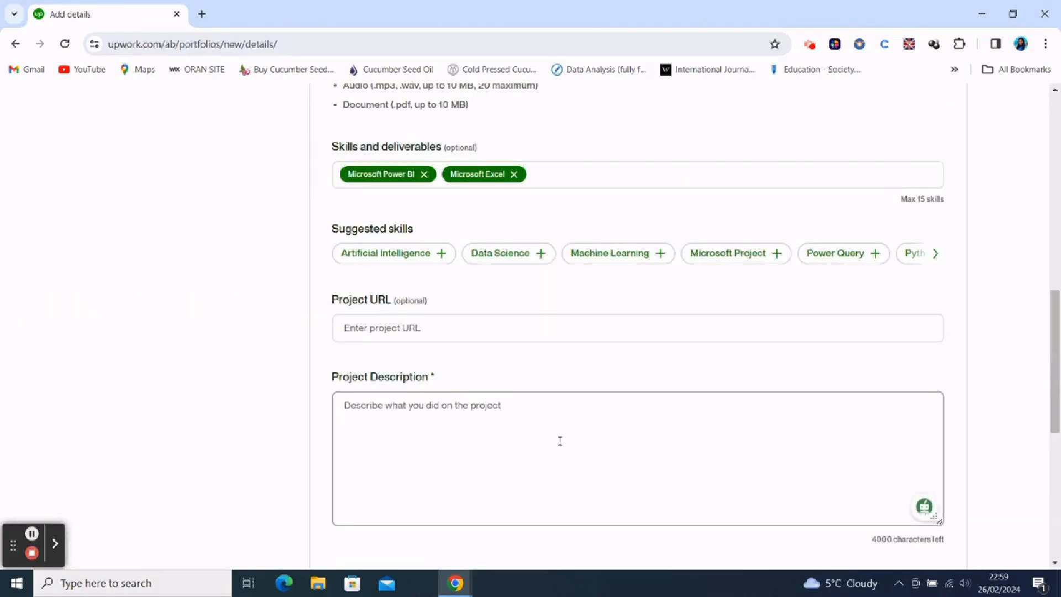
pyautogui.write('A covid')
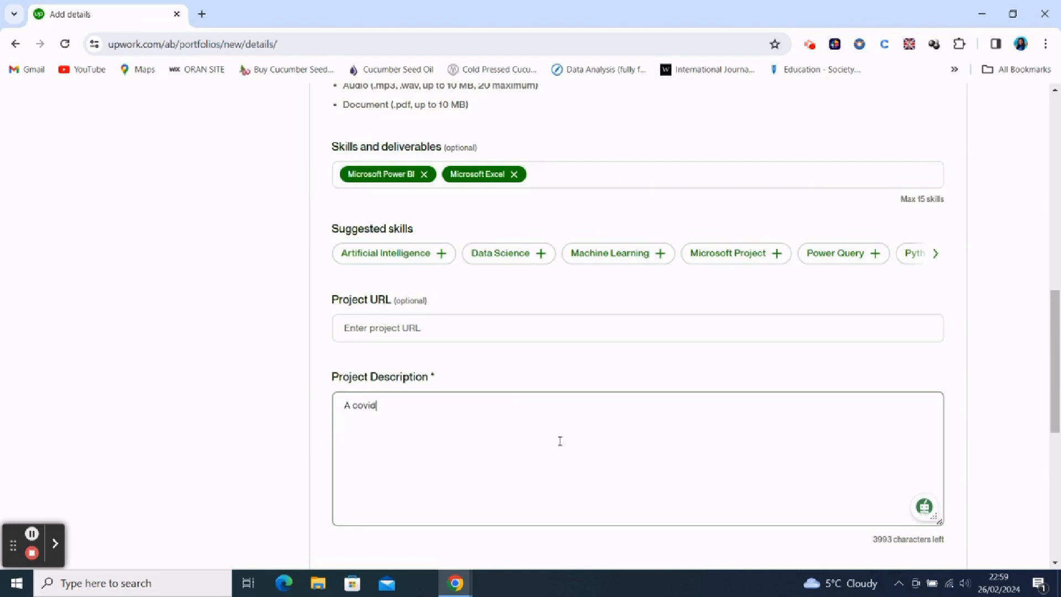
pyautogui.press('BackSpace')
pyautogui.write('1-')
pyautogui.press('BackSpace')
pyautogui.press('BackSpace')
pyautogui.write('19 analysis dashboard')
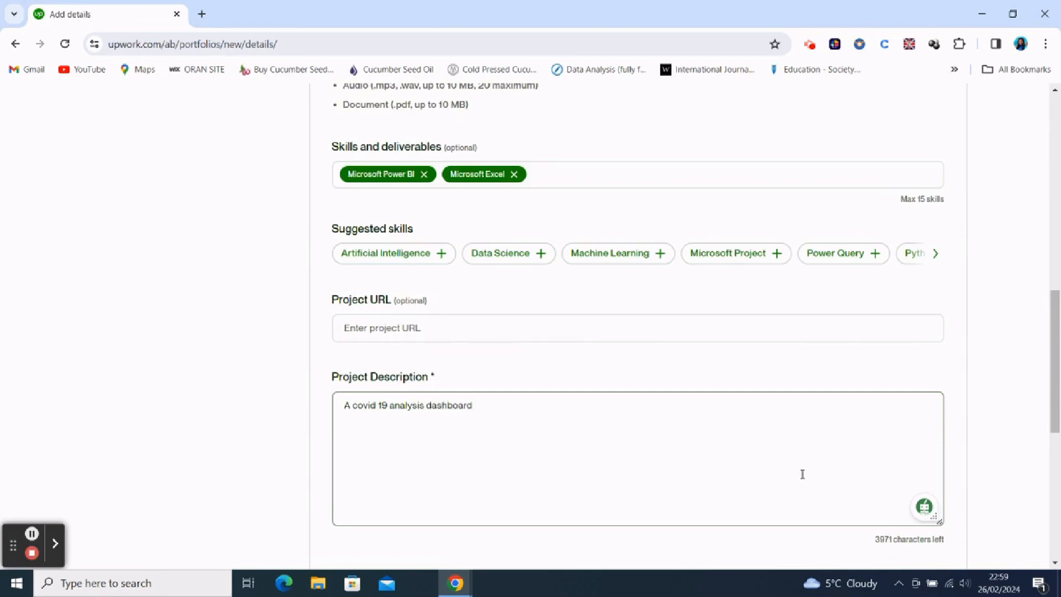
# - Preview Project 2 and publish it to the freelancer profile
pyautogui.scroll(-7, 810, 445)
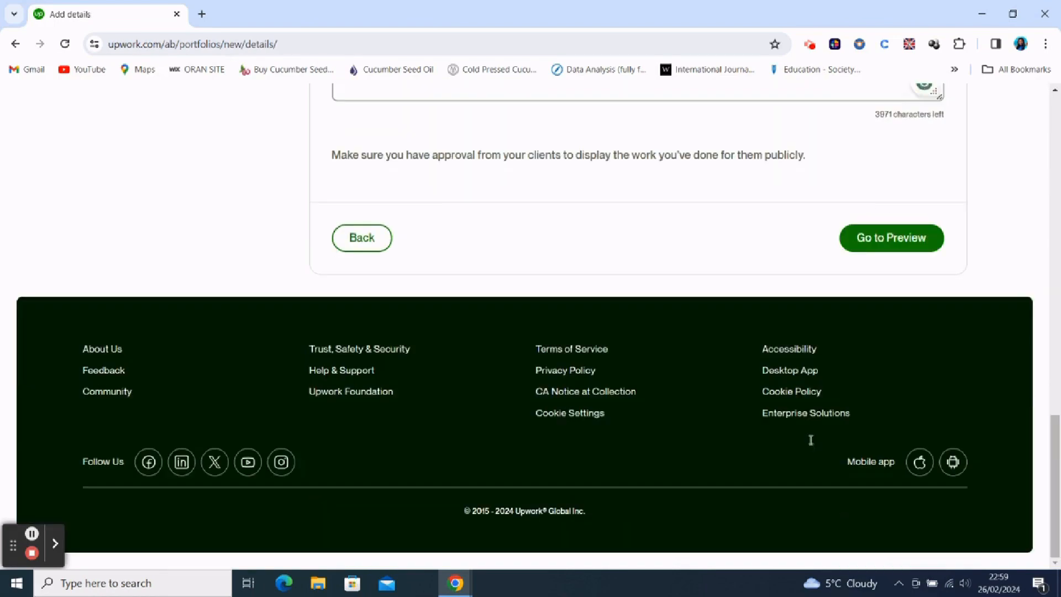
pyautogui.click(909, 238)
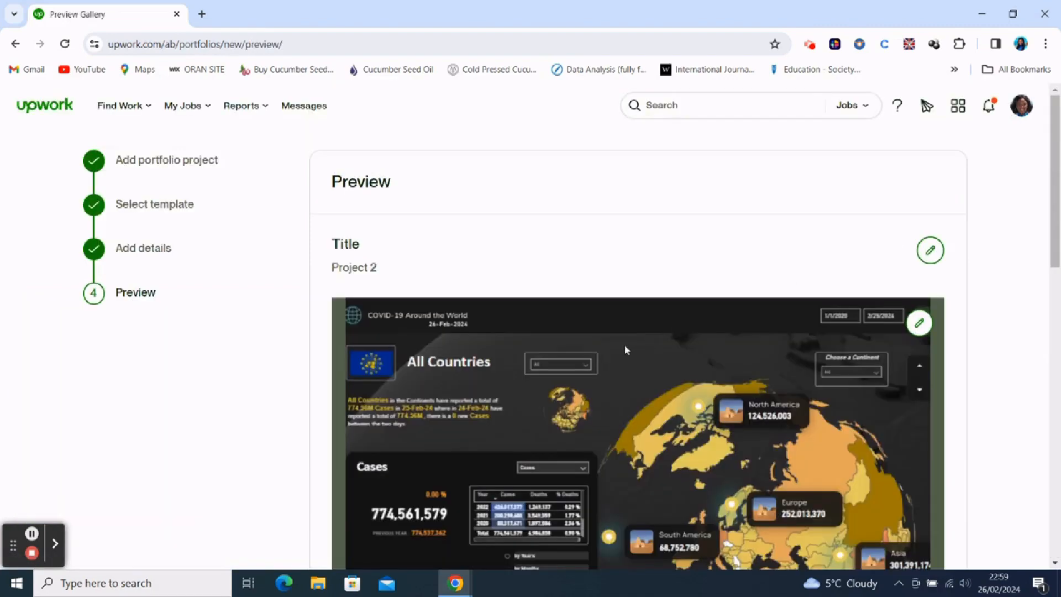
pyautogui.scroll(-12, 624, 344)
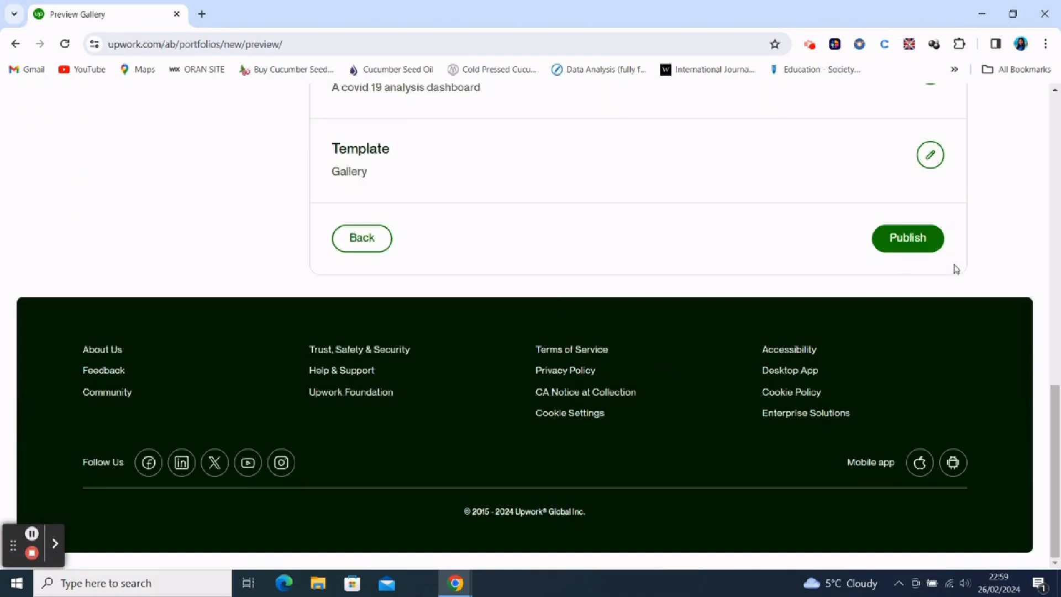
pyautogui.click(909, 239)
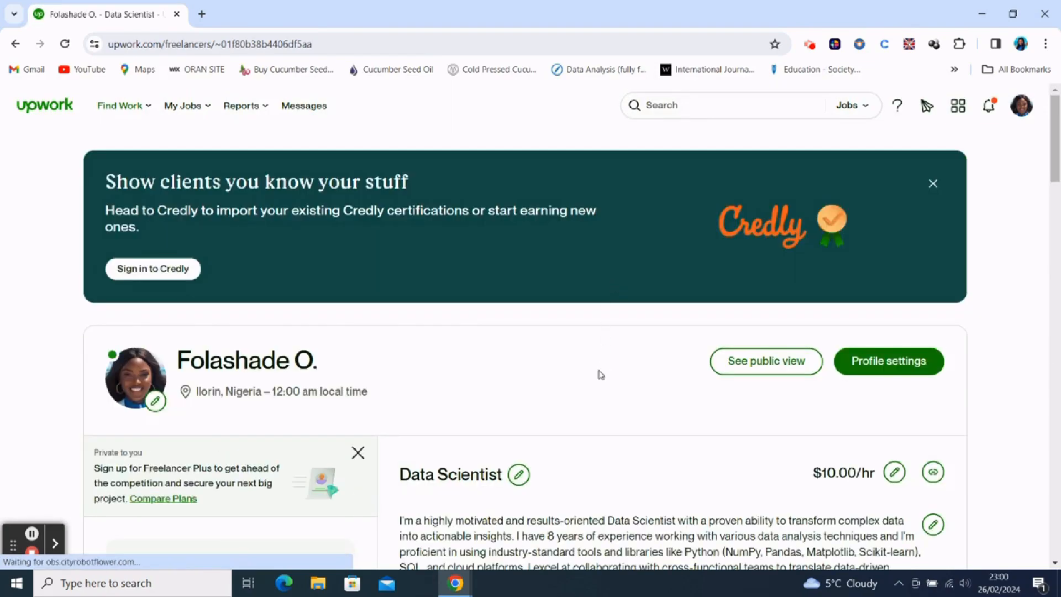
# - Review the published portfolio projects and the skills, project catalog, testimonials and certifications sections of the profile
pyautogui.scroll(-6, 620, 418)
pyautogui.scroll(-6, 621, 418)
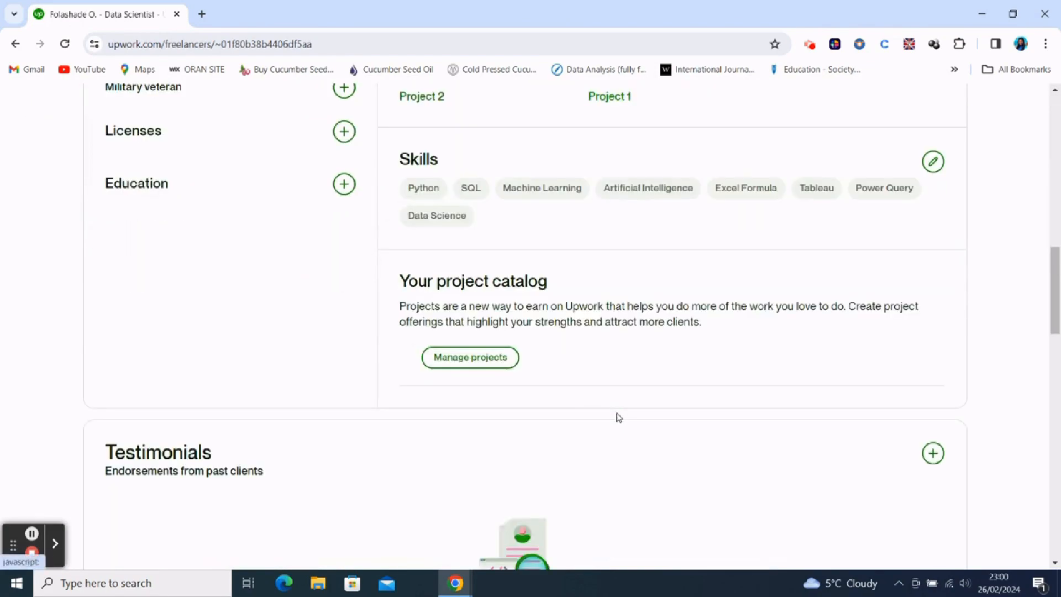
pyautogui.scroll(6, 508, 232)
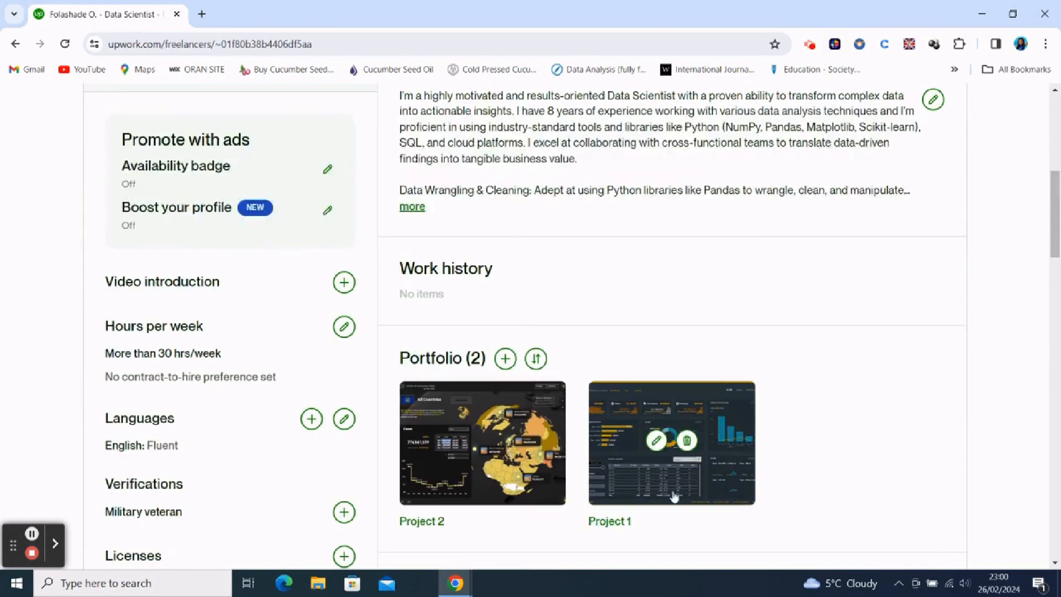
pyautogui.moveTo(622, 424)
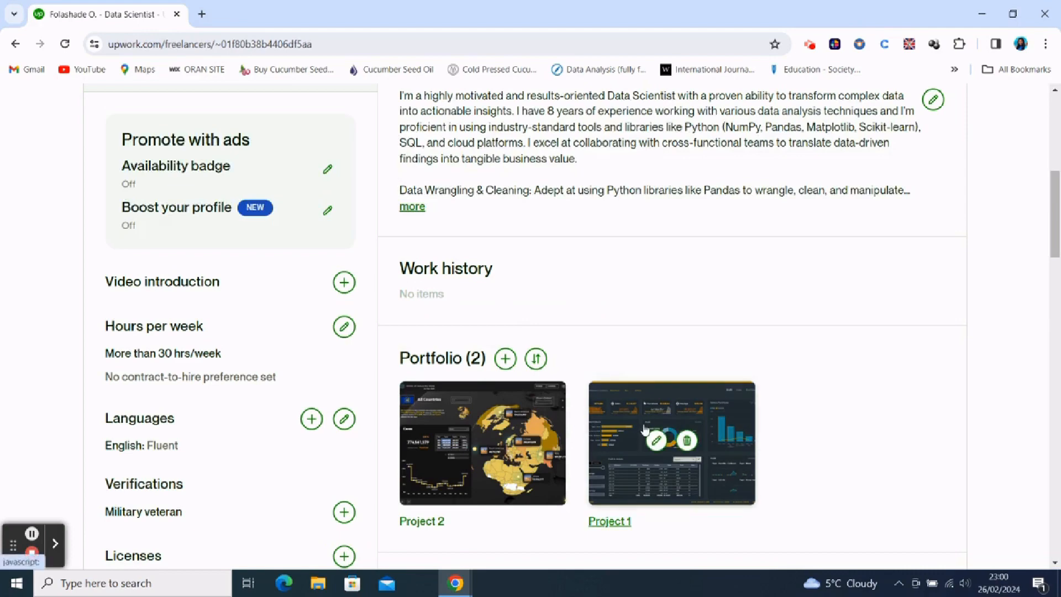
pyautogui.scroll(-6, 818, 427)
pyautogui.scroll(-6, 661, 335)
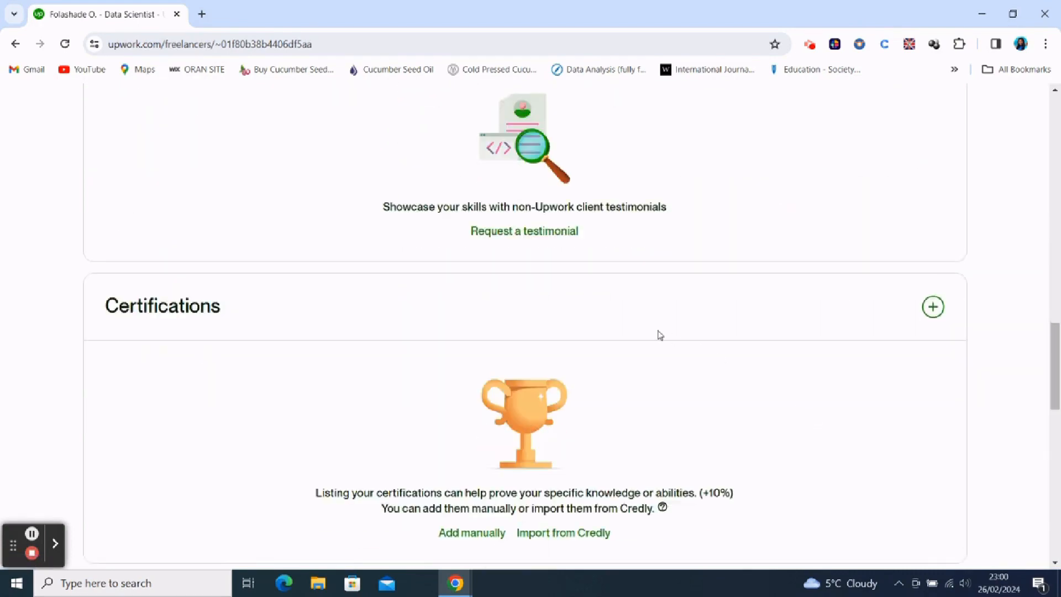
pyautogui.scroll(6, 661, 336)
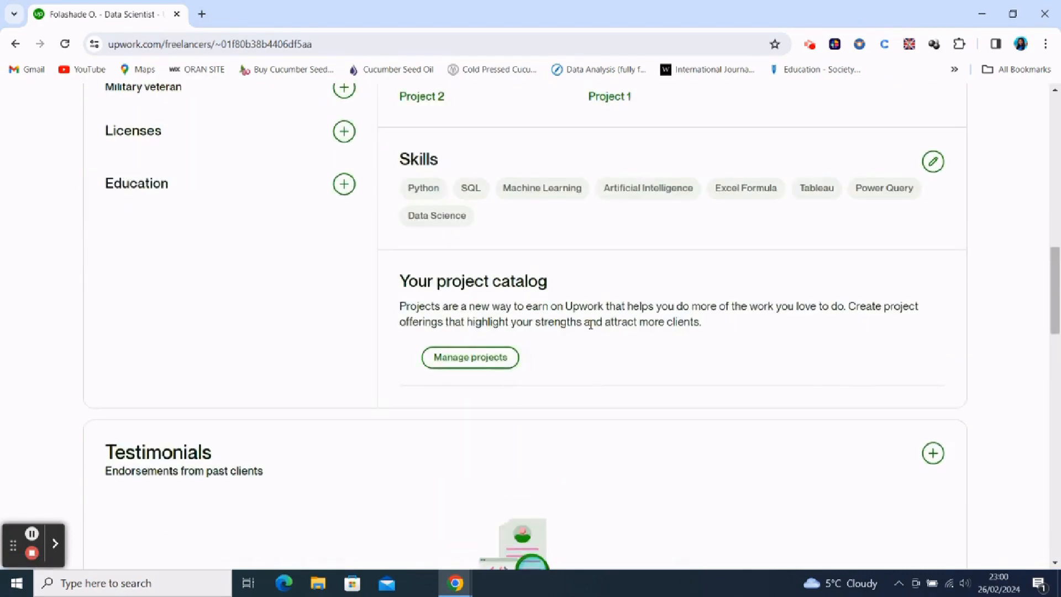